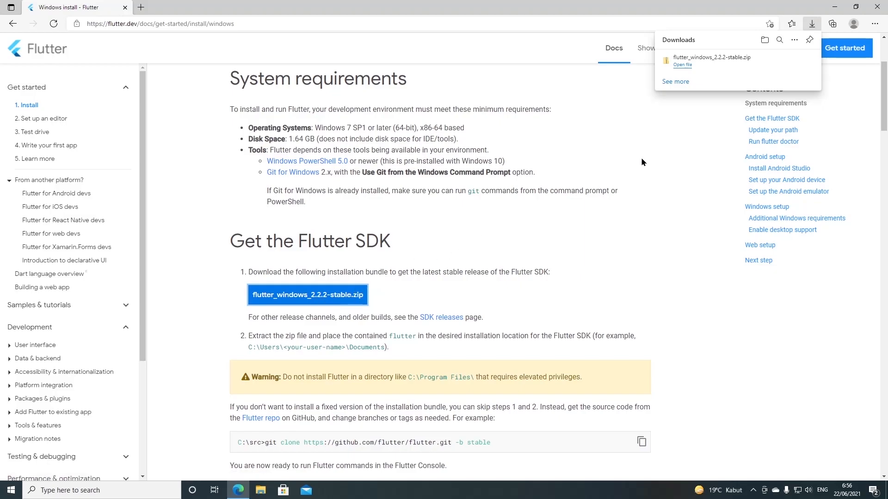
Show the downloaded flutter_windows_2.2.2-stable.zip in its folder and extract it to the default destination there
mouse_move(752, 71)
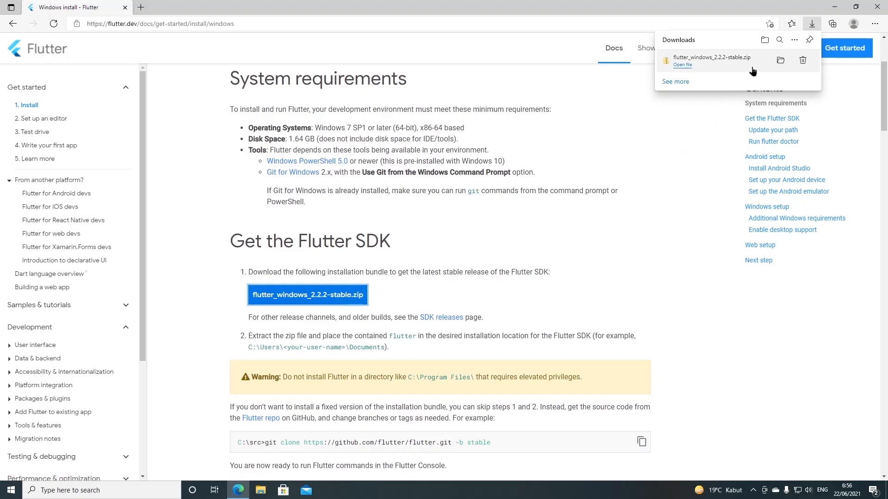
click(780, 62)
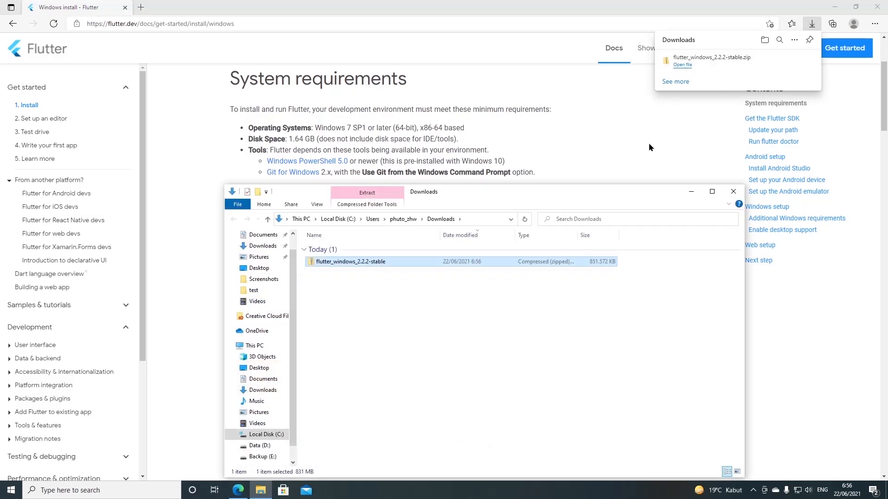
right_click(387, 262)
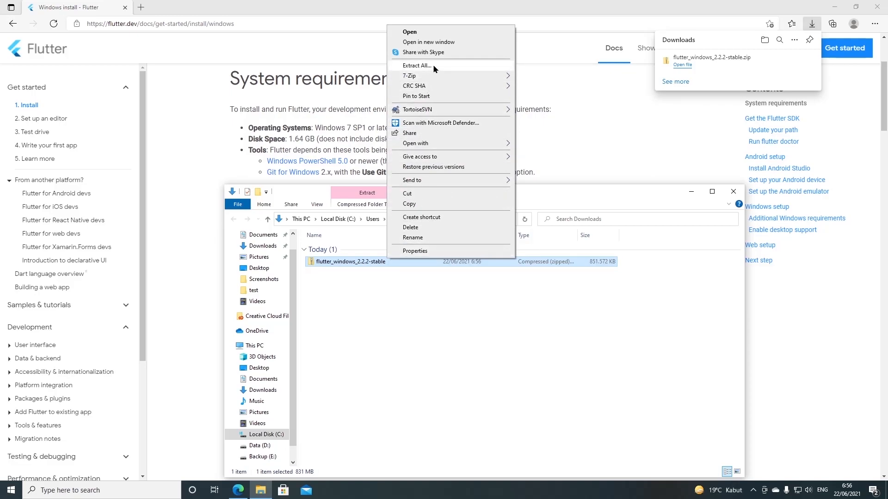
click(432, 65)
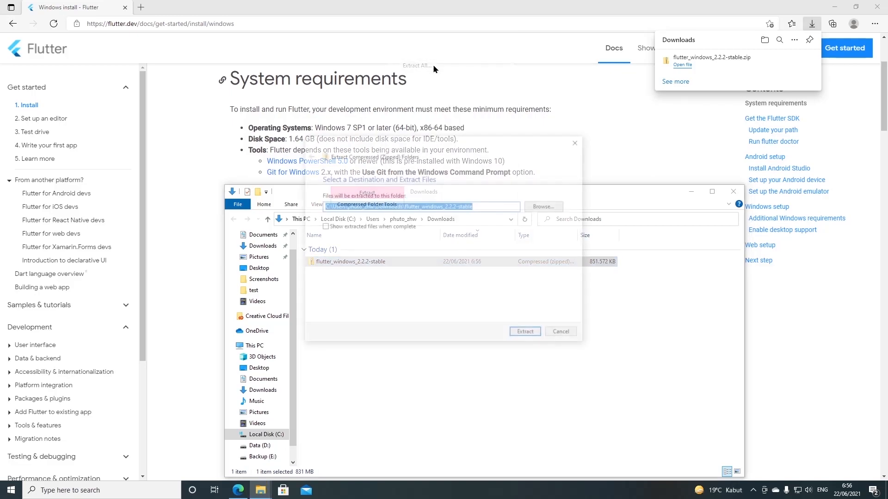
click(530, 334)
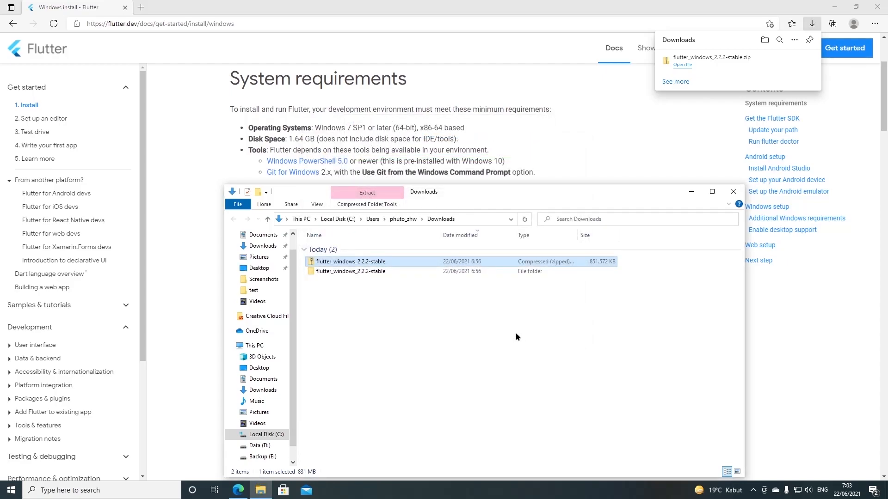
Move the flutter folder out of the extracted flutter_windows_2.2.2-stable folder to the root of Local Disk (C:)
double_click(370, 271)
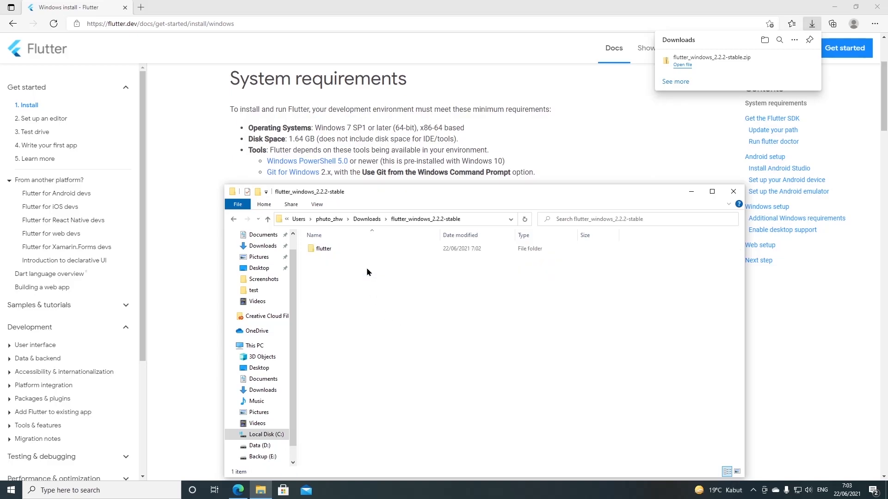
click(322, 251)
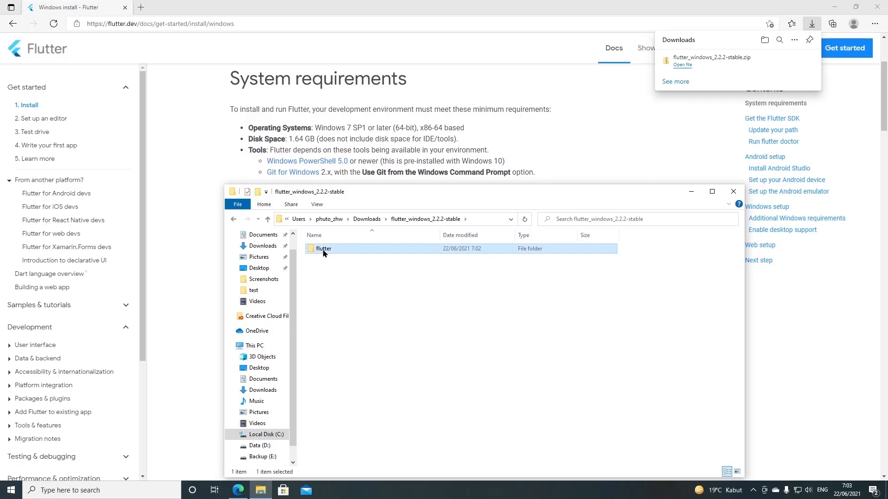
right_click(324, 253)
click(357, 185)
click(278, 435)
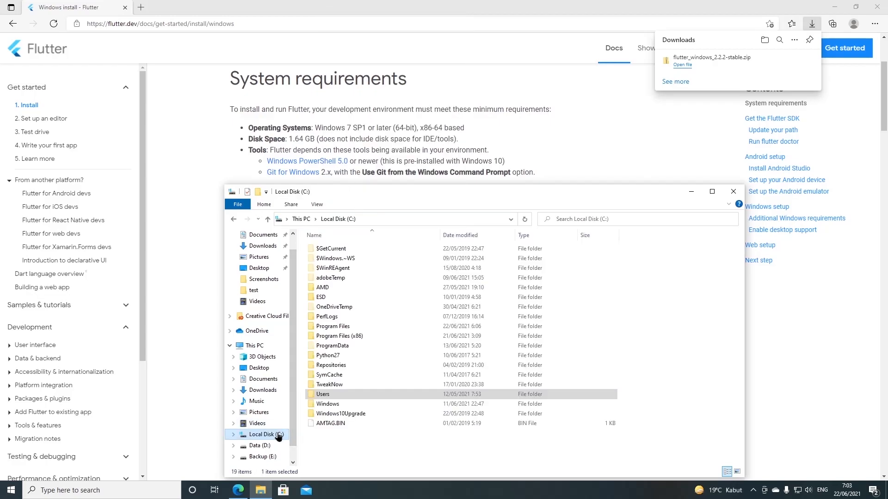
right_click(345, 443)
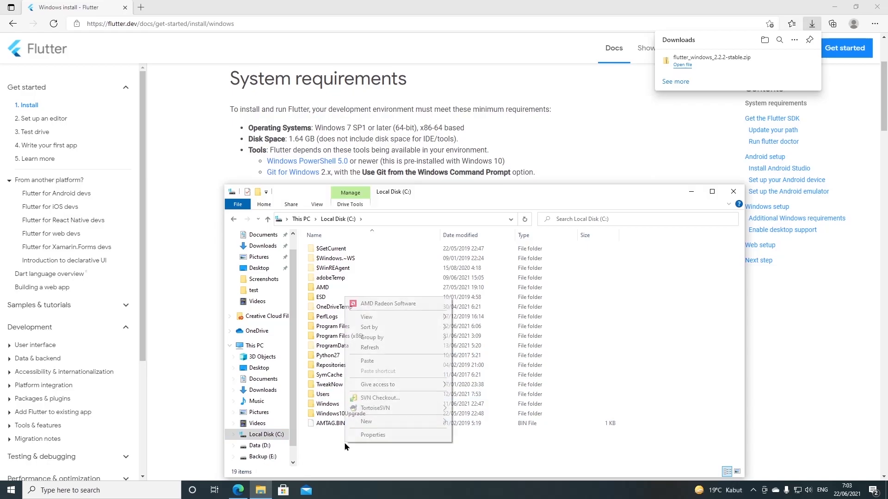
click(381, 359)
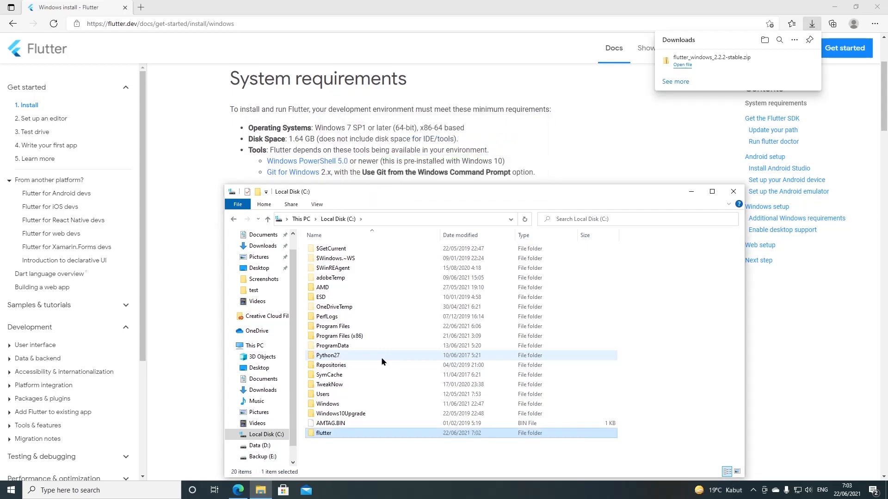
Open the bin folder inside C:\flutter and copy its full path
double_click(351, 434)
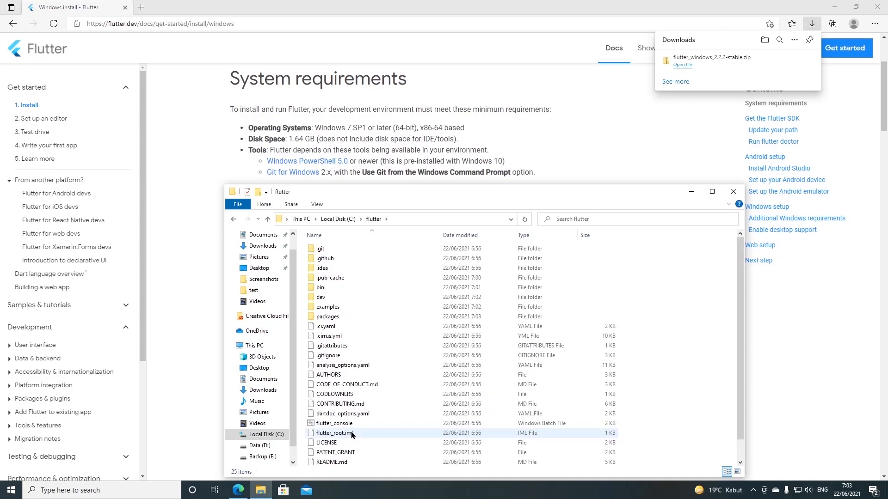
double_click(322, 289)
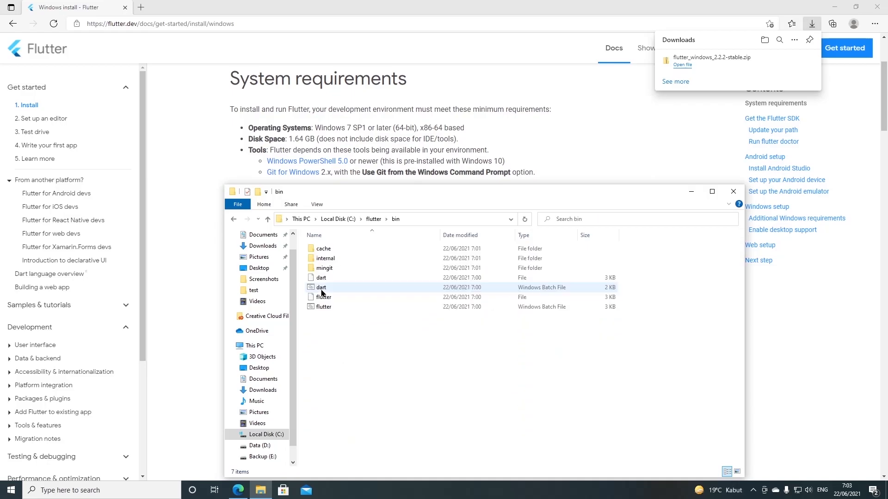
click(416, 219)
key(ctrl+c)
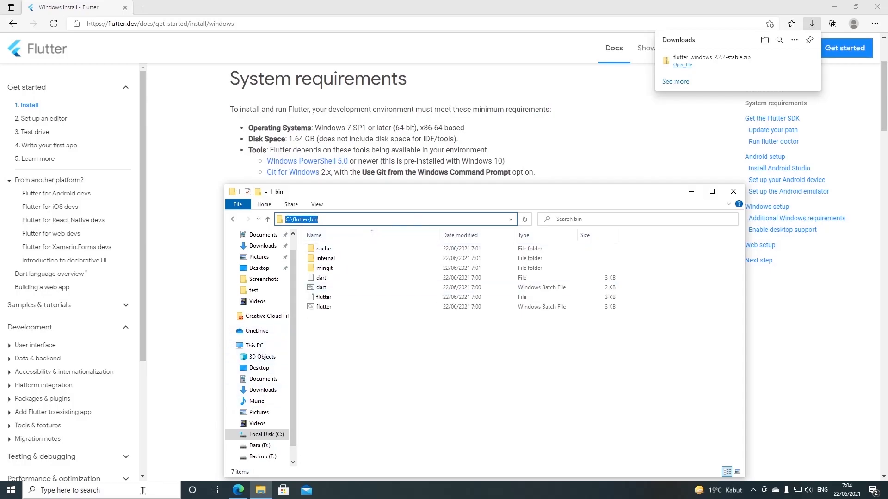
Search Windows for "env" and open the Environment Variables dialog from the system properties
click(143, 491)
text(env)
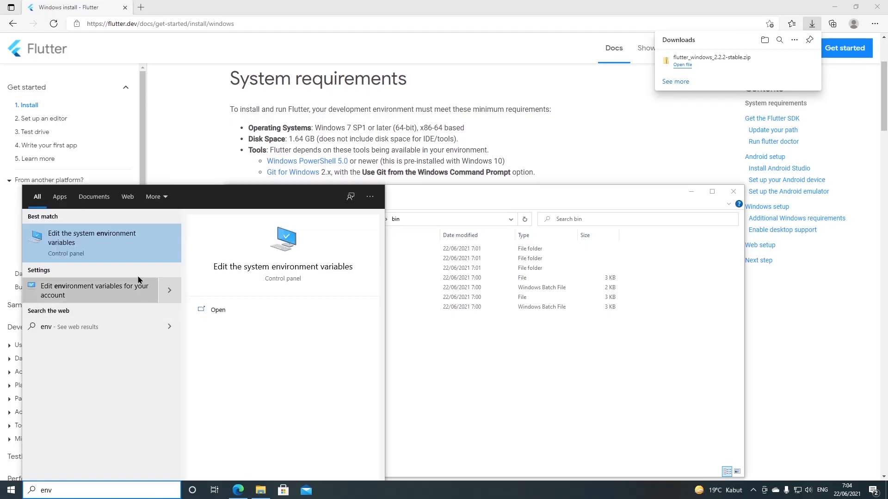
click(135, 259)
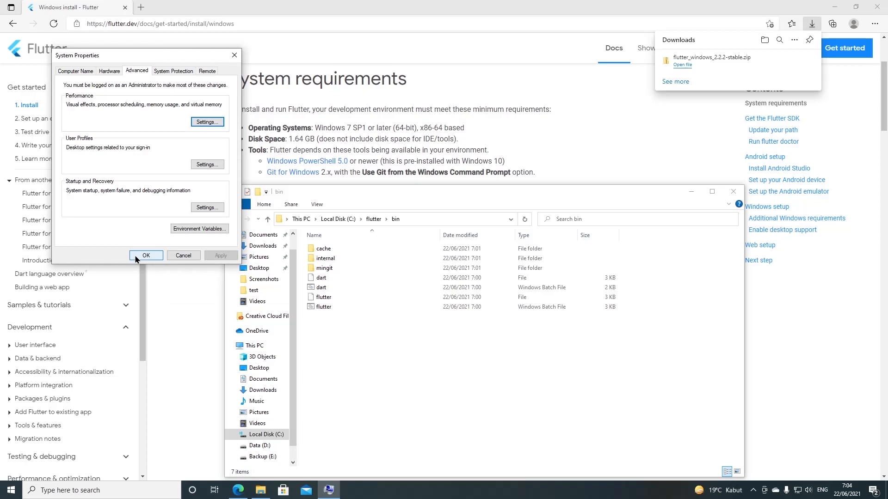
click(195, 230)
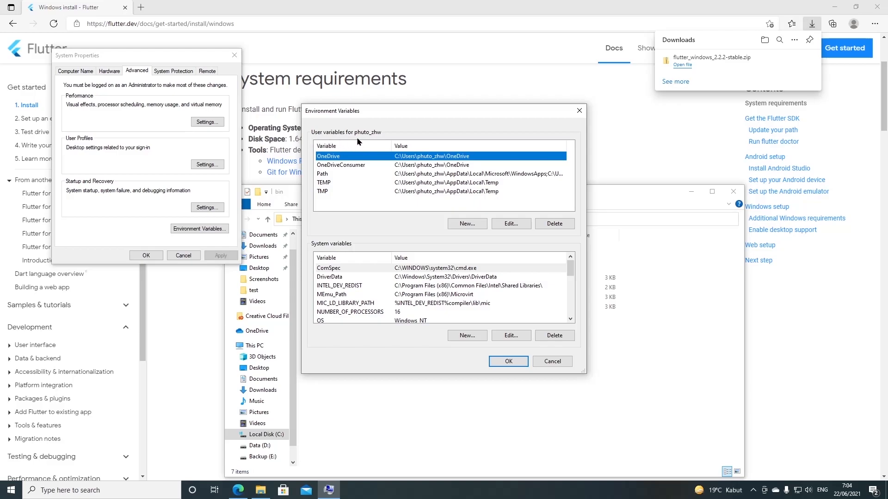
Add C:\flutter\bin as a new entry to the user Path variable and confirm all open system dialogs
click(322, 176)
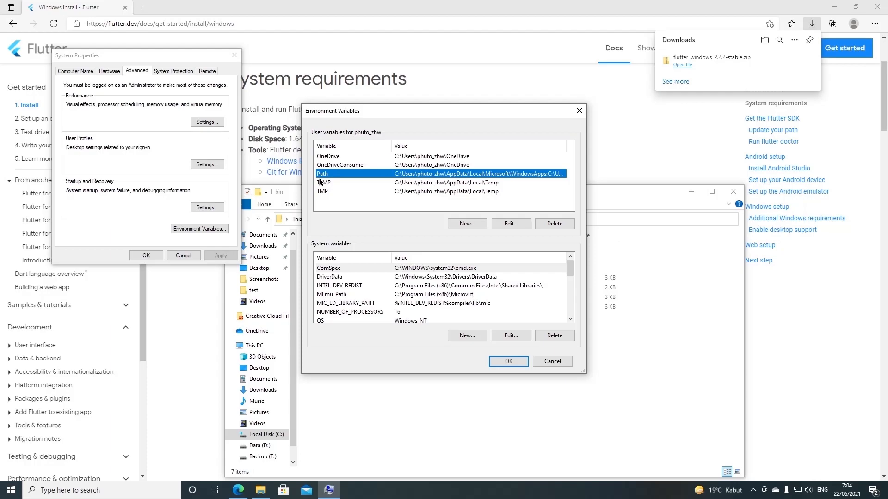
click(509, 227)
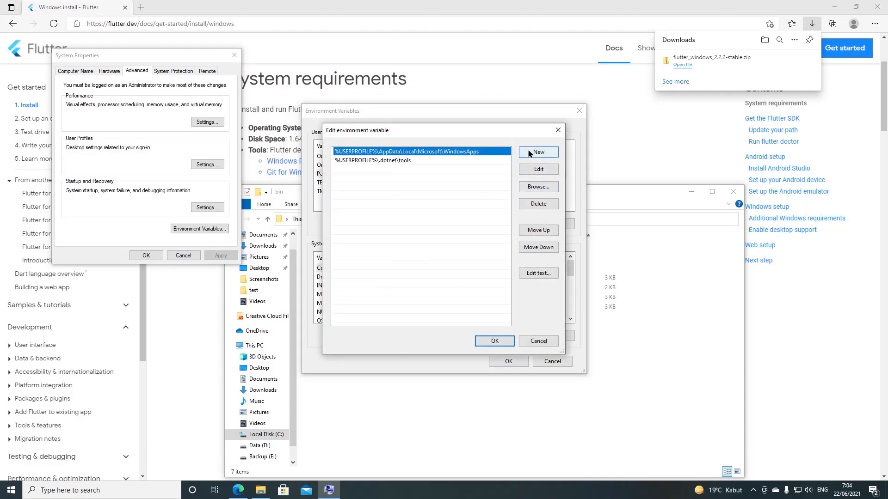
click(530, 153)
key(ctrl+v)
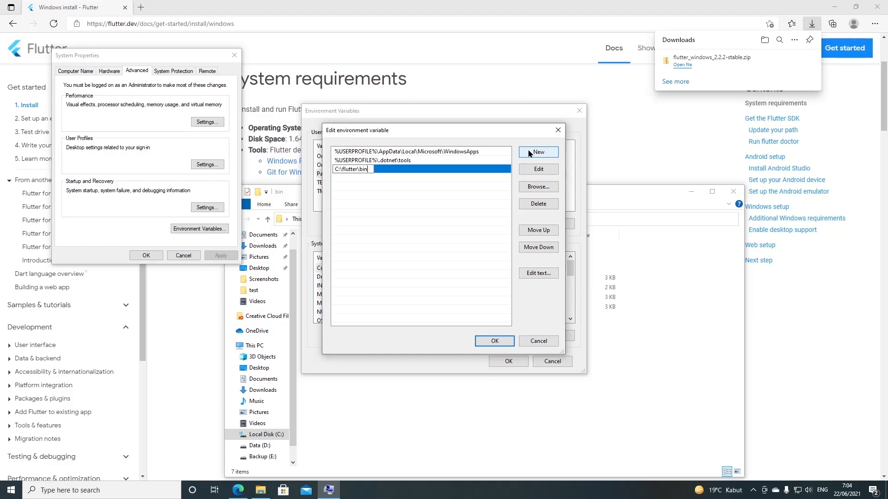
click(475, 257)
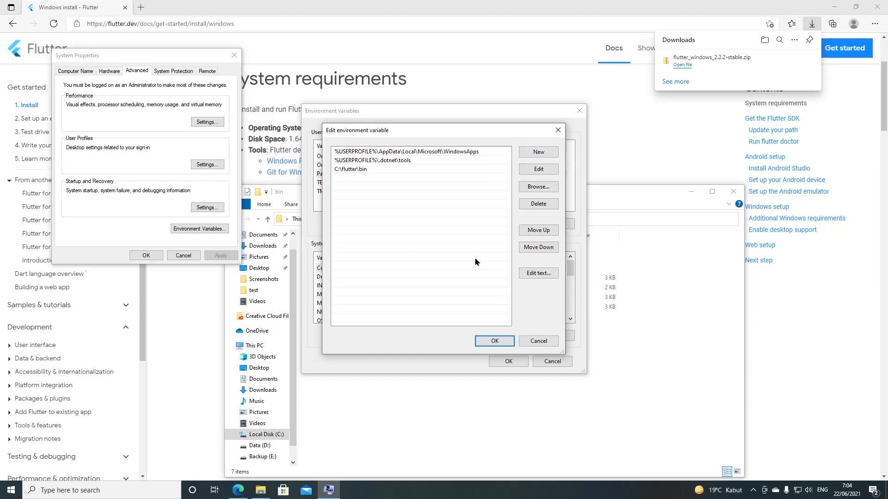
click(503, 346)
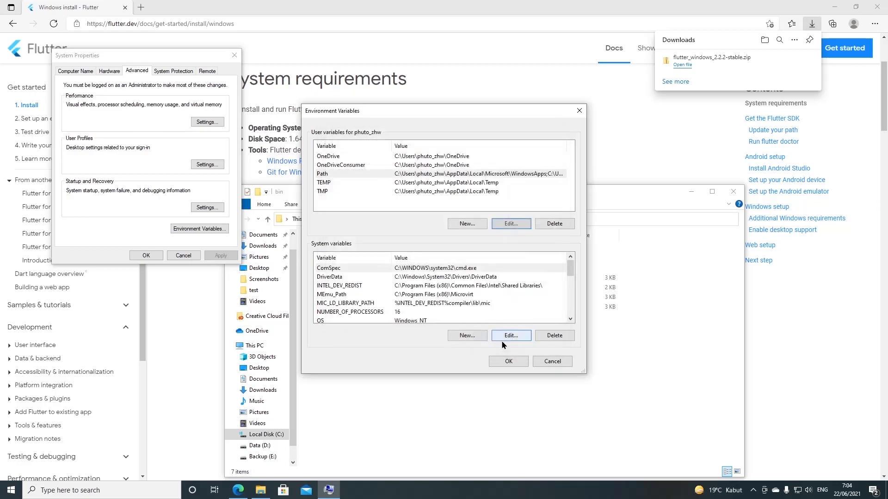
click(501, 360)
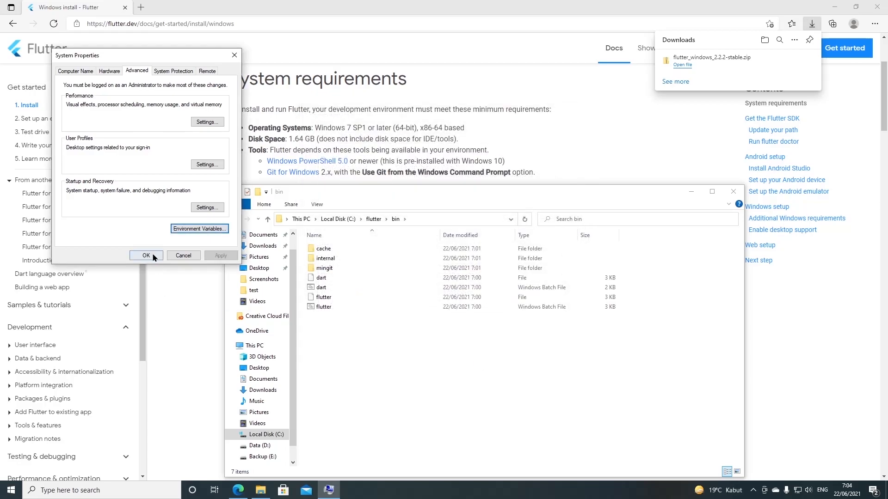
click(152, 255)
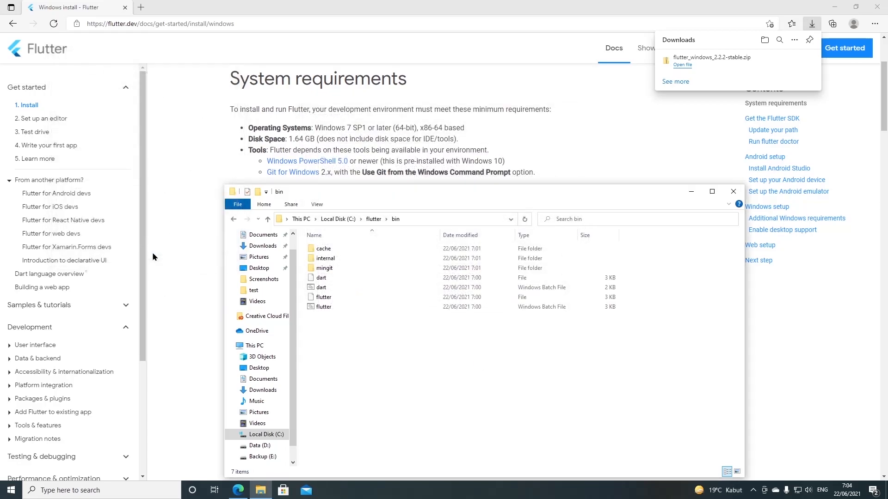
Open Command Prompt and run "flutter doctor" to check the Flutter installation
click(88, 491)
text(com)
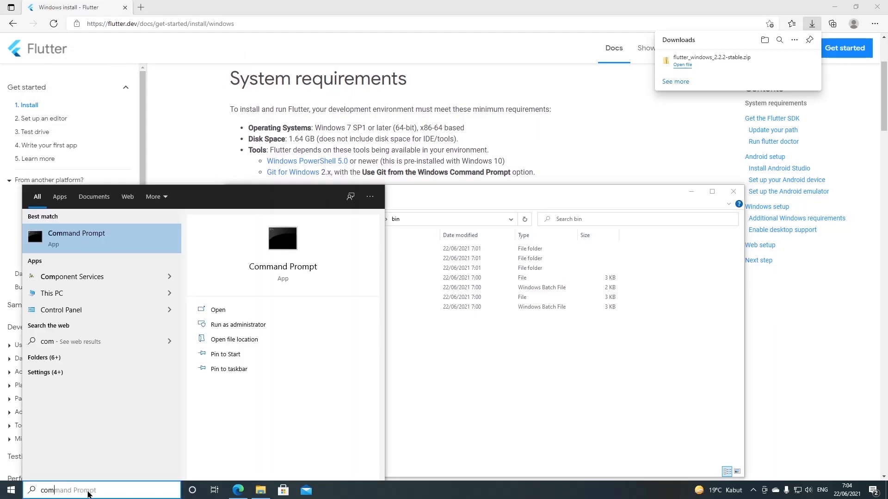
key(Return)
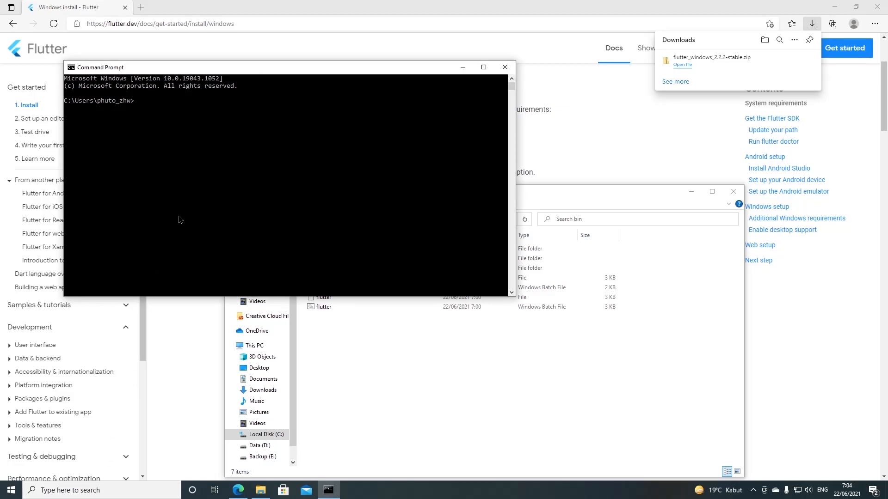
text(flutter doctor)
key(Return)
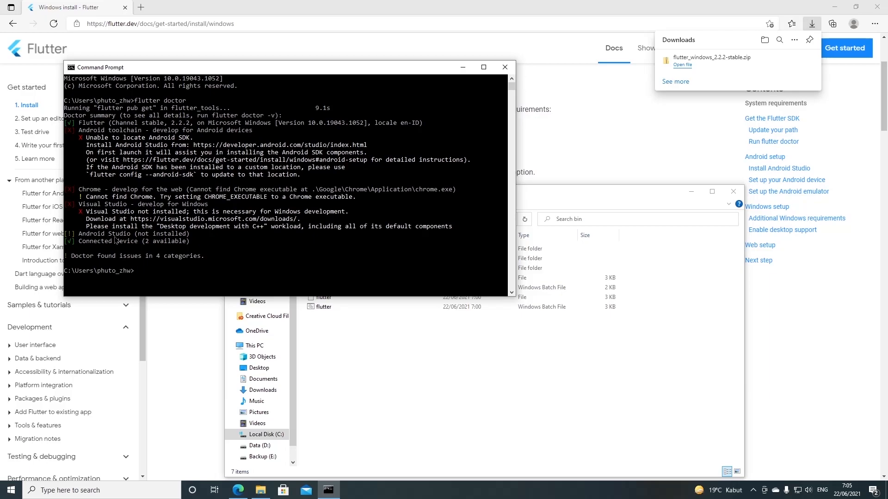
Return to the Flutter install page in the browser and open the Android Studio link from Android setup in a new tab
click(100, 8)
scroll(414, 206, down, 3)
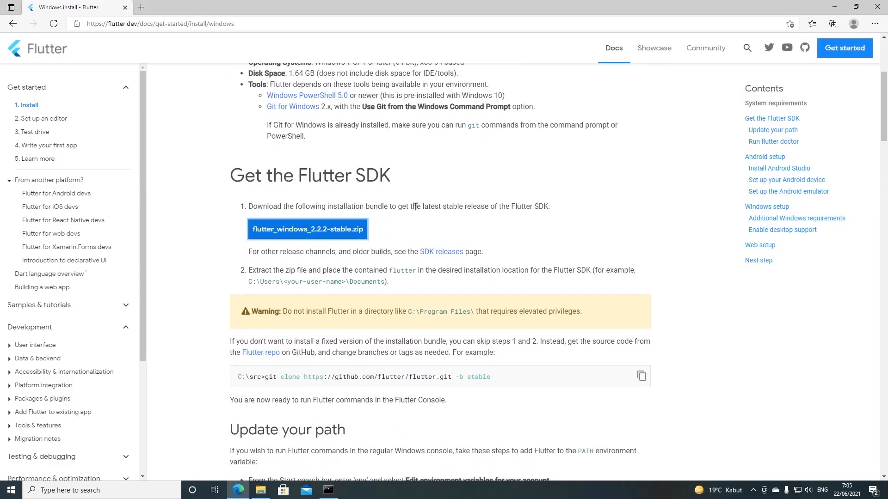
scroll(415, 207, down, 15)
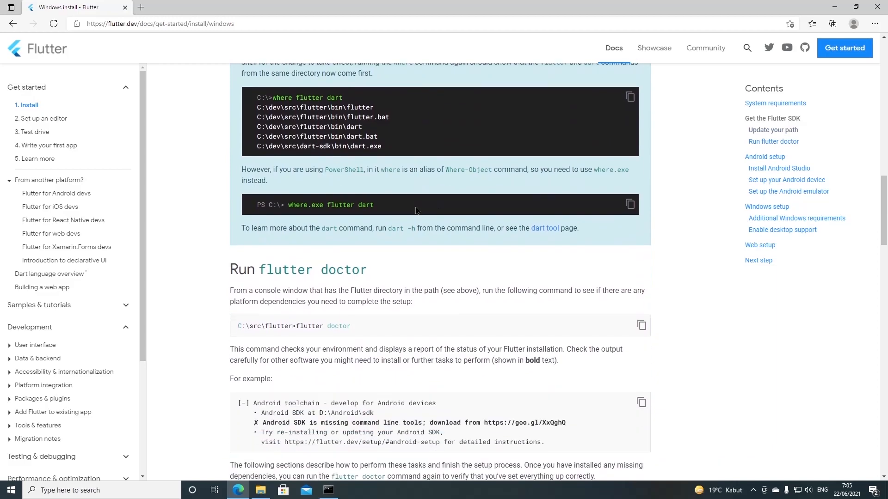
scroll(415, 210, down, 11)
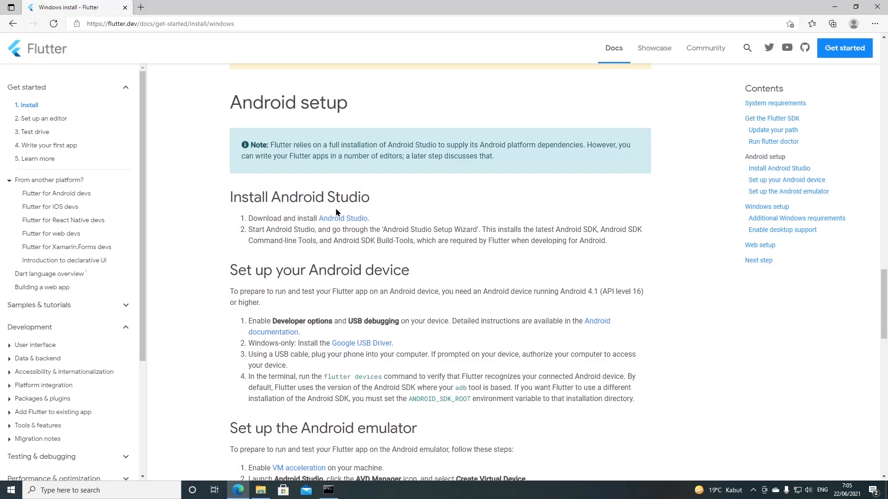
right_click(337, 219)
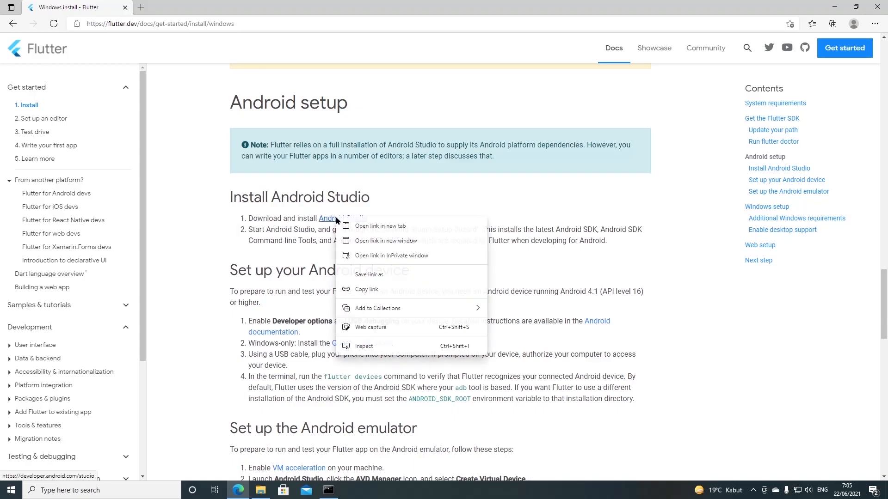
click(349, 225)
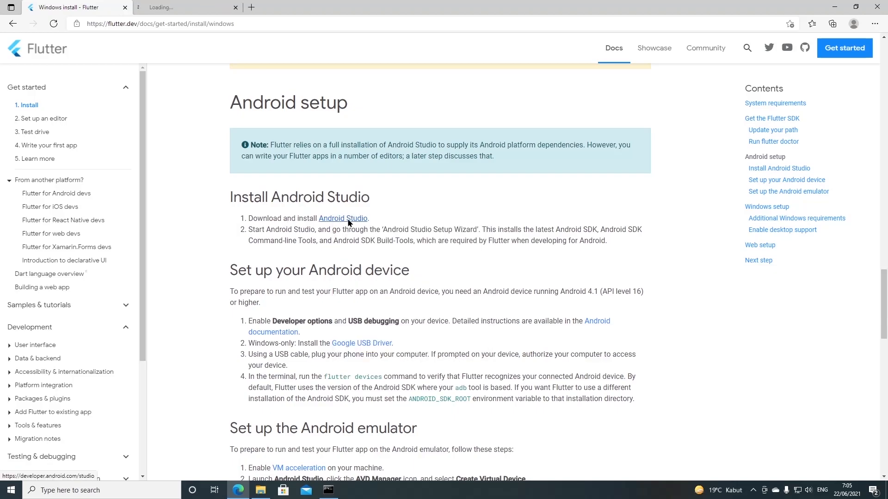
click(175, 9)
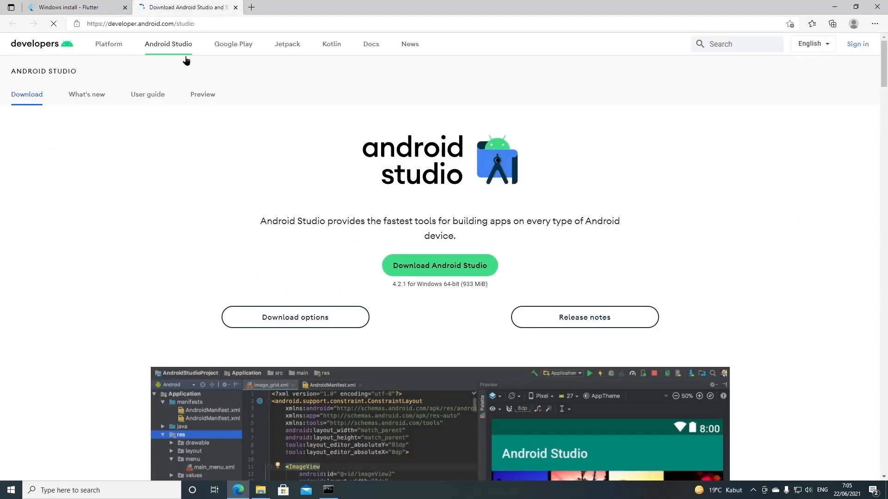
Agree to the Android Studio licence terms and download the Windows installer android-studio-ide-202.7351085-windows.exe
click(429, 273)
scroll(429, 274, down, 20)
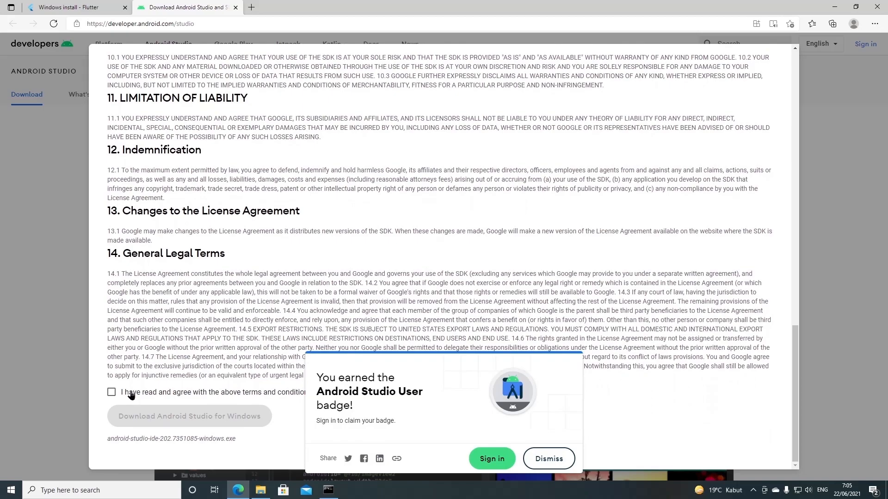
click(130, 394)
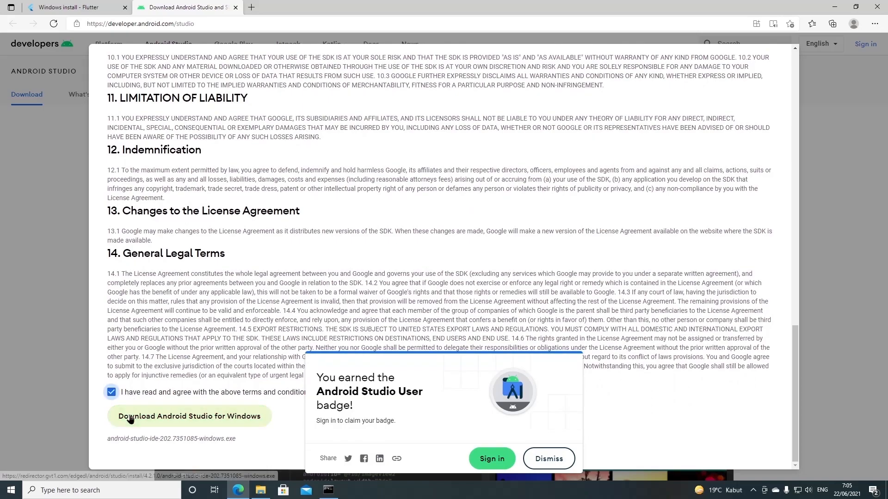
click(131, 417)
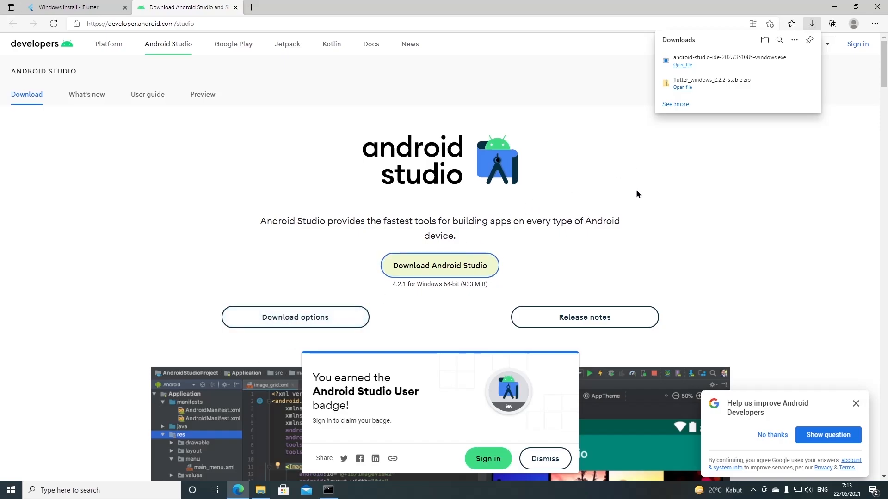
Run the downloaded installer and install Android Studio with Android Virtual Device in C:\Program Files\Android\Android Studio, starting the program on completion
click(683, 66)
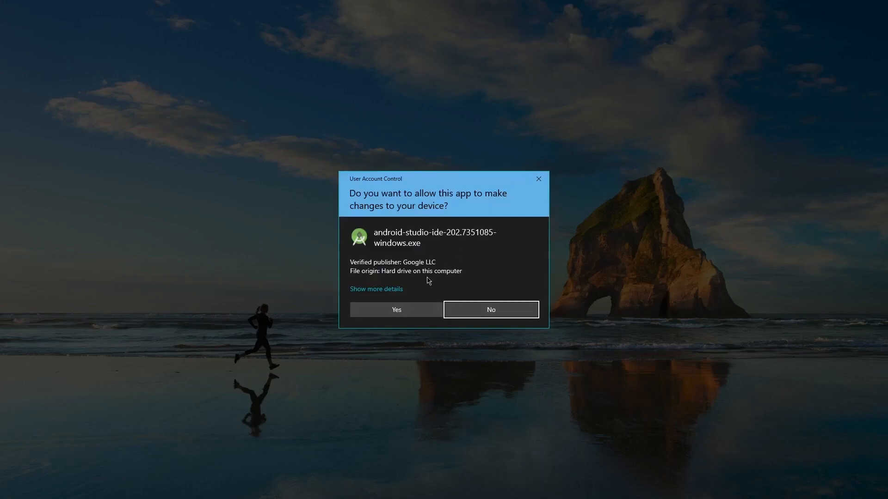
click(402, 309)
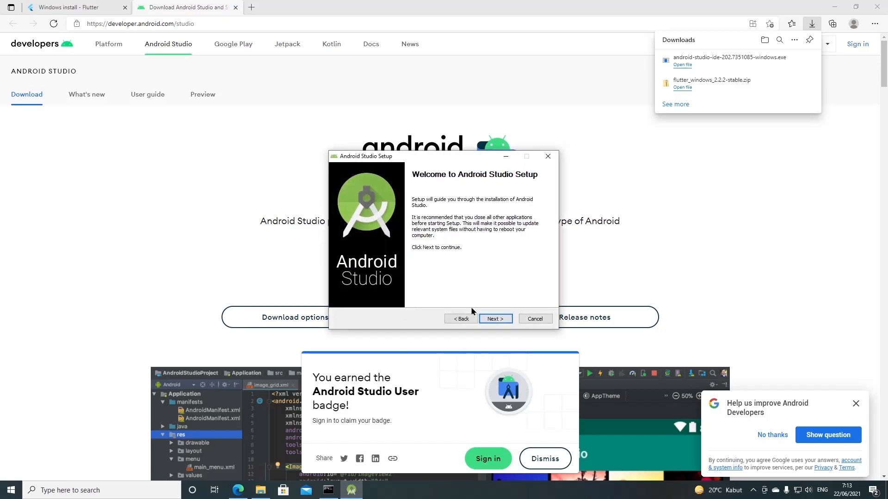
click(501, 319)
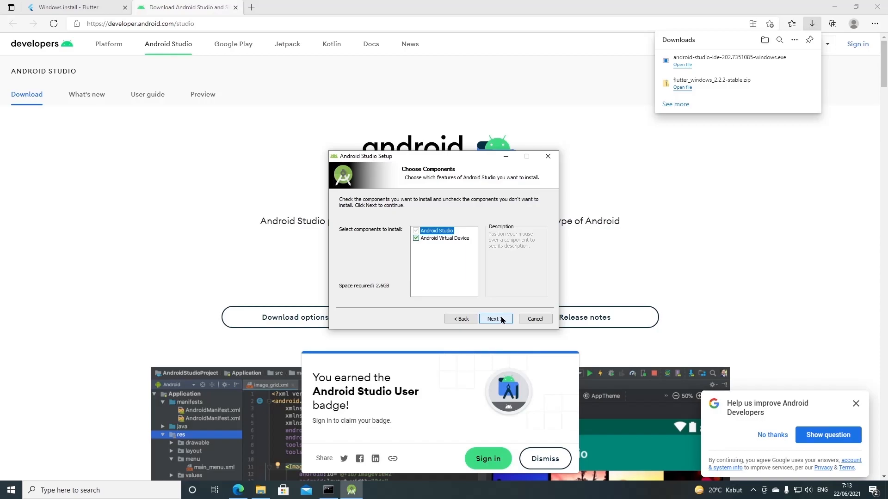
click(501, 320)
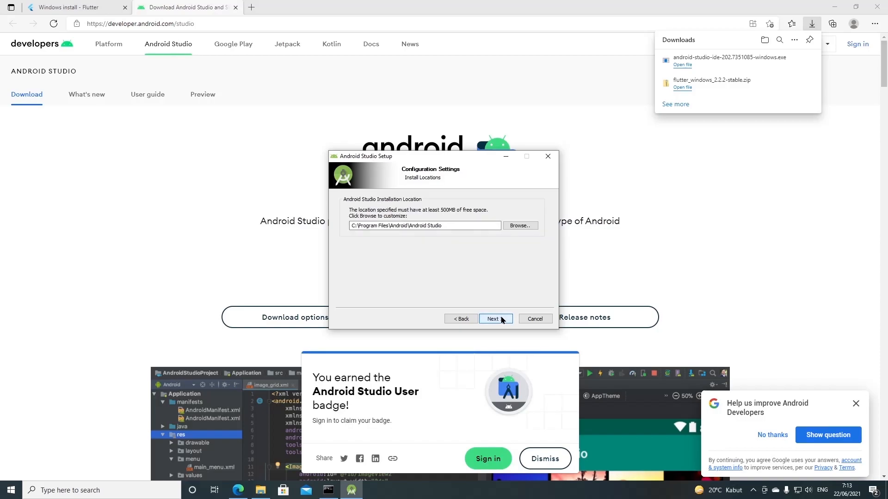
click(502, 319)
click(502, 319)
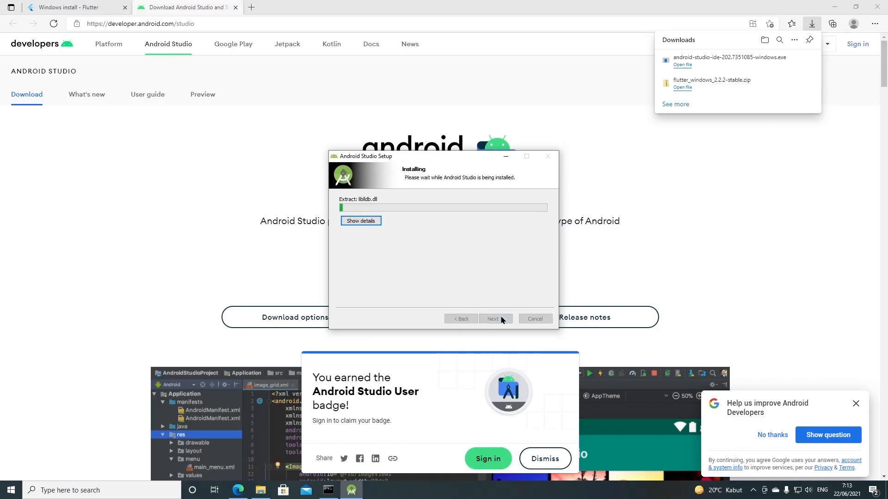
click(501, 319)
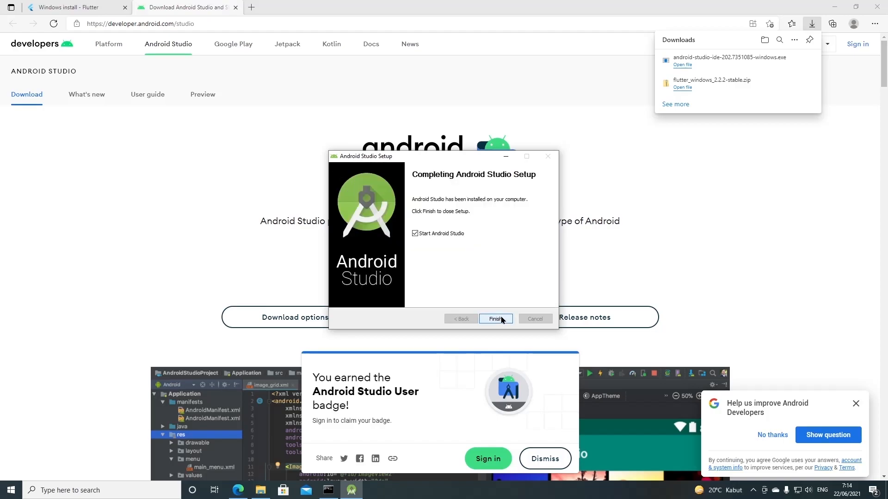
click(496, 319)
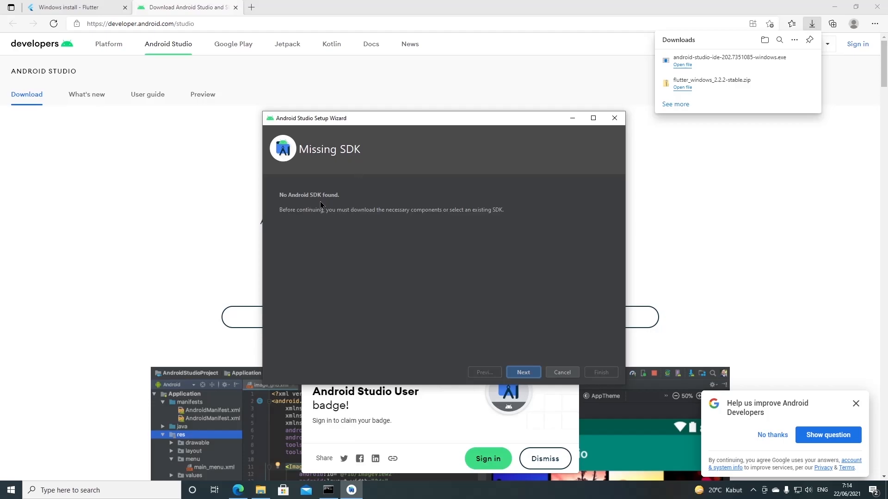
Complete the Android Studio Setup Wizard, downloading the Android SDK and API 30: Android 11.0 (R) platform to the default SDK location
click(523, 371)
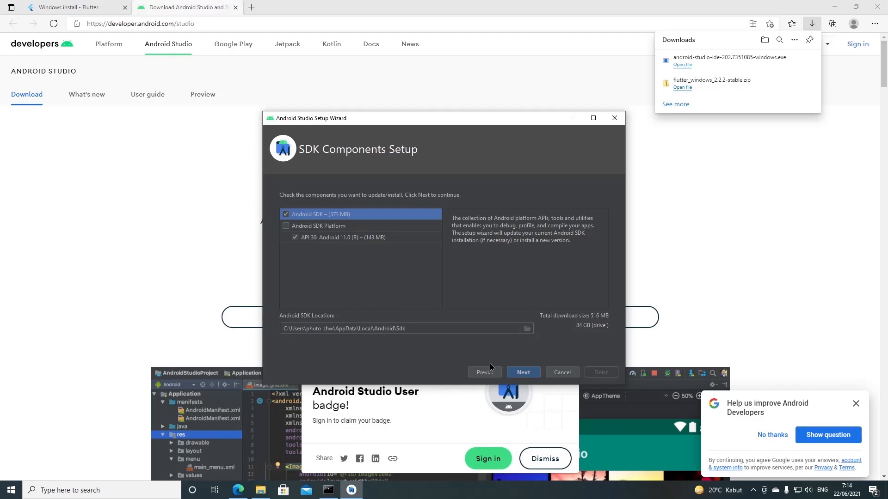
click(520, 374)
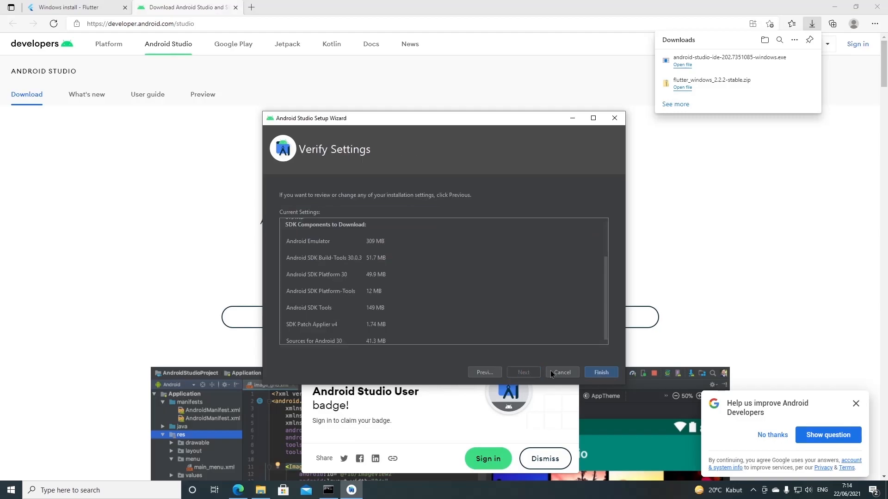
click(601, 372)
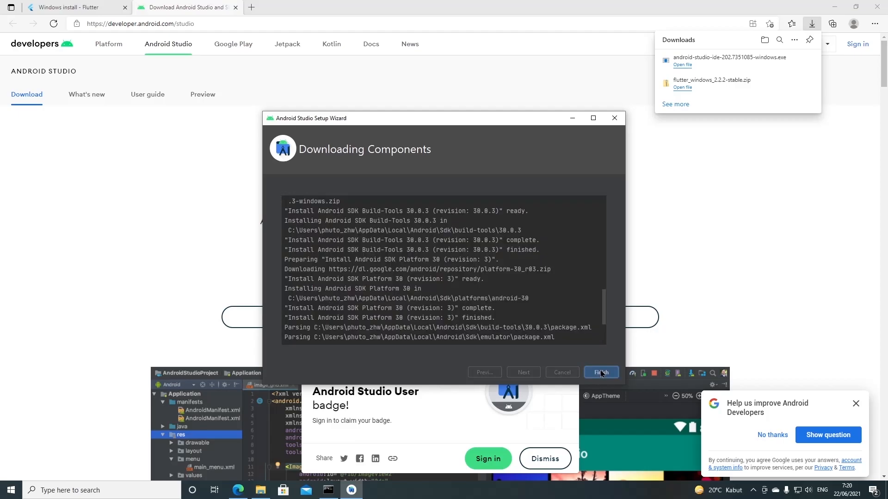
click(601, 373)
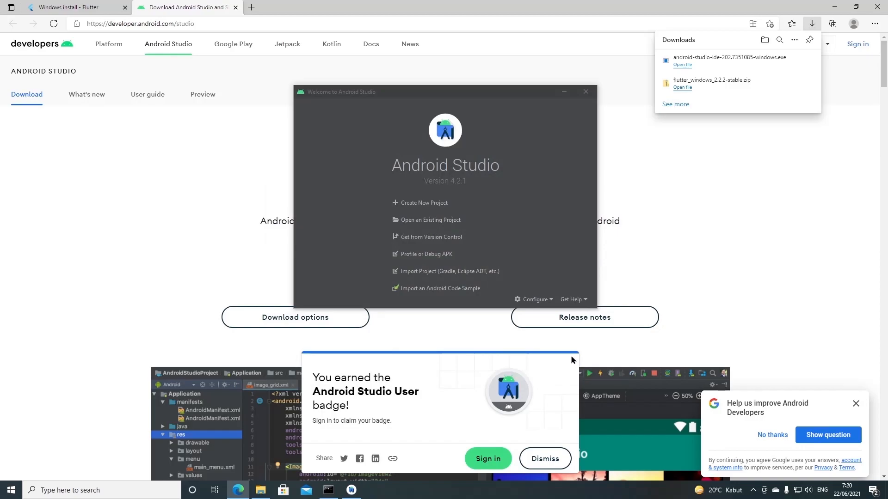
Install Android SDK Command-line Tools (latest) through the SDK Manager, accepting the android-sdk-license
click(544, 303)
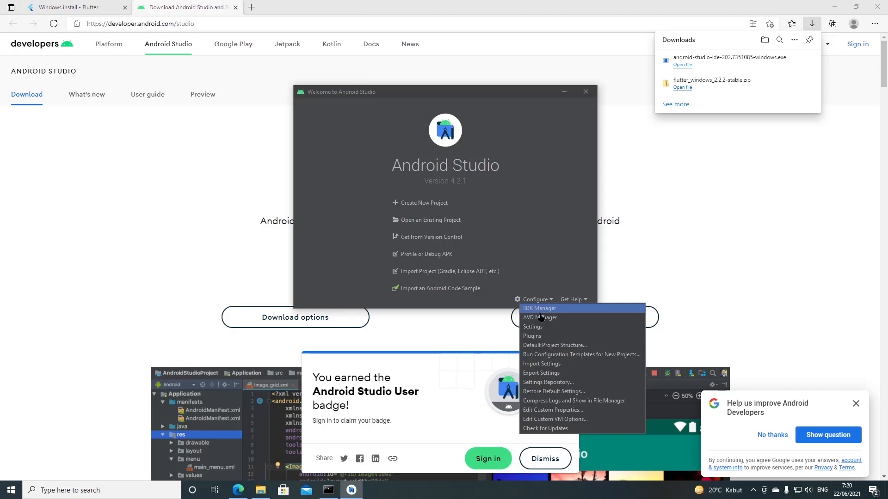
click(539, 313)
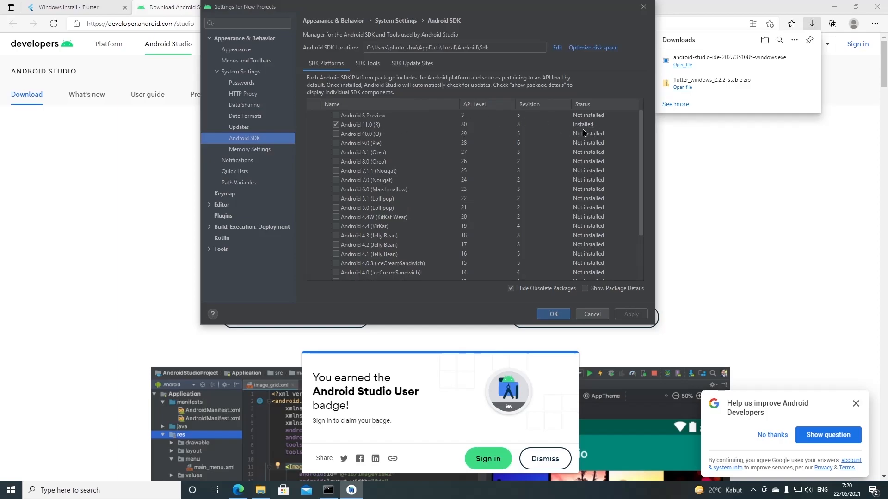
click(372, 62)
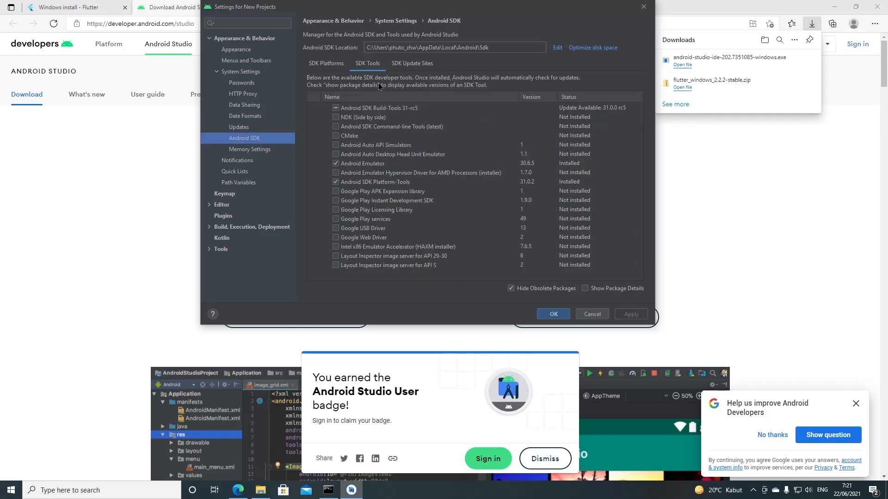
click(356, 127)
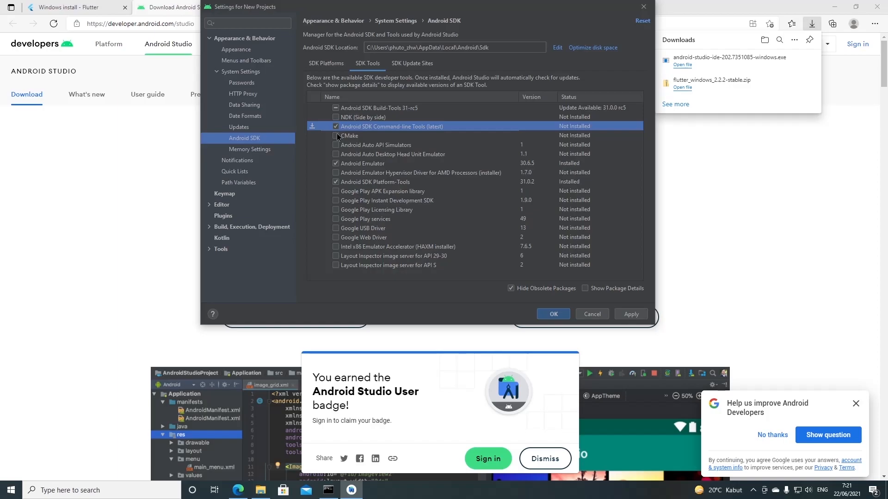
click(628, 315)
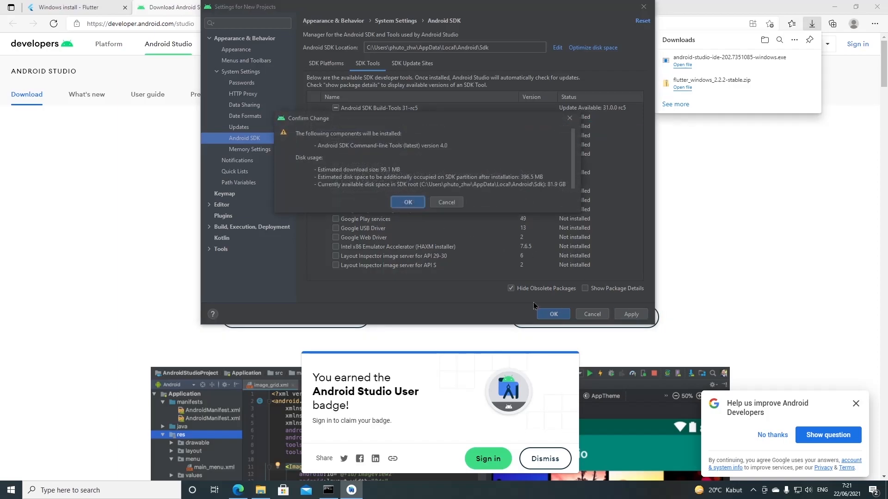
click(412, 203)
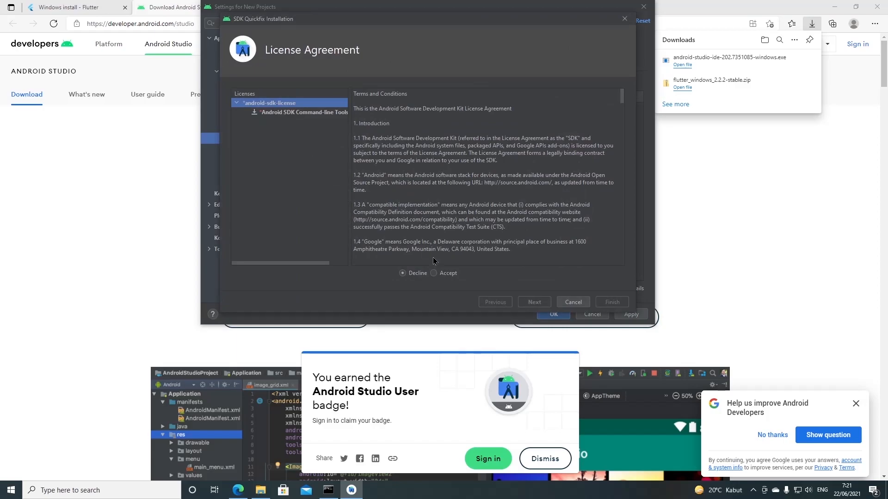
click(439, 273)
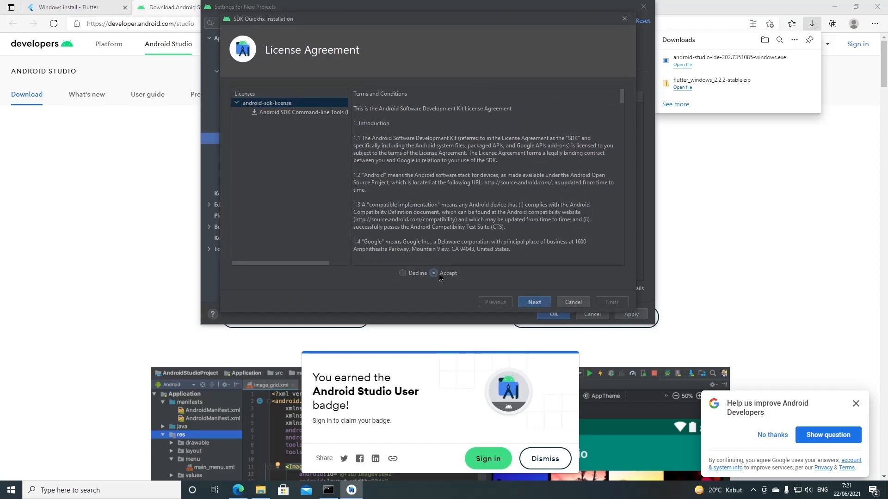
click(536, 302)
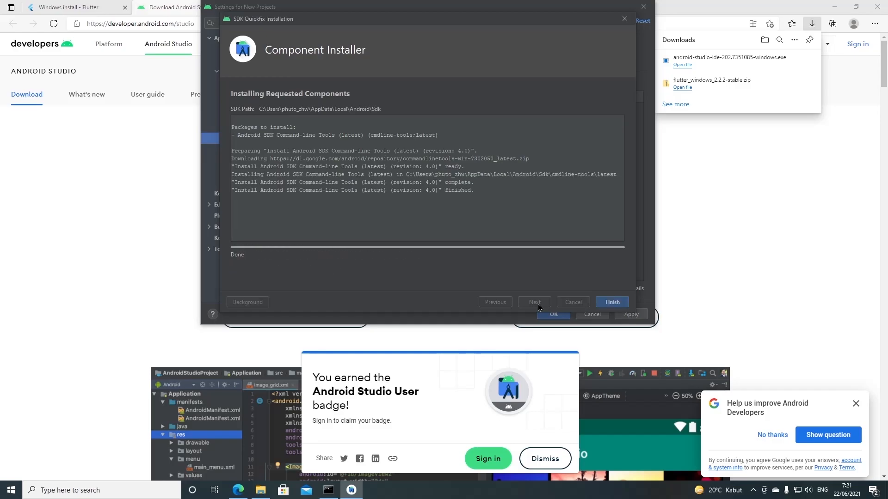
click(610, 303)
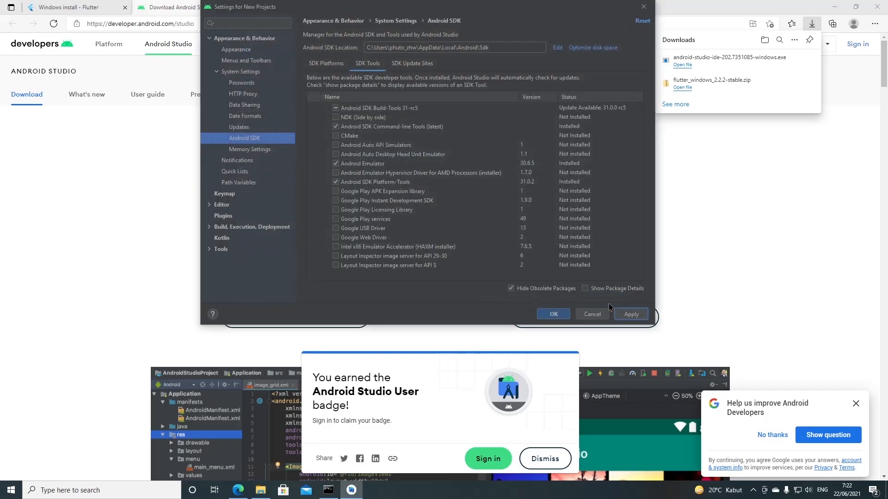
Find the Flutter plugin by searching "flu", install it together with the required Dart plugin, and restart Android Studio
click(221, 217)
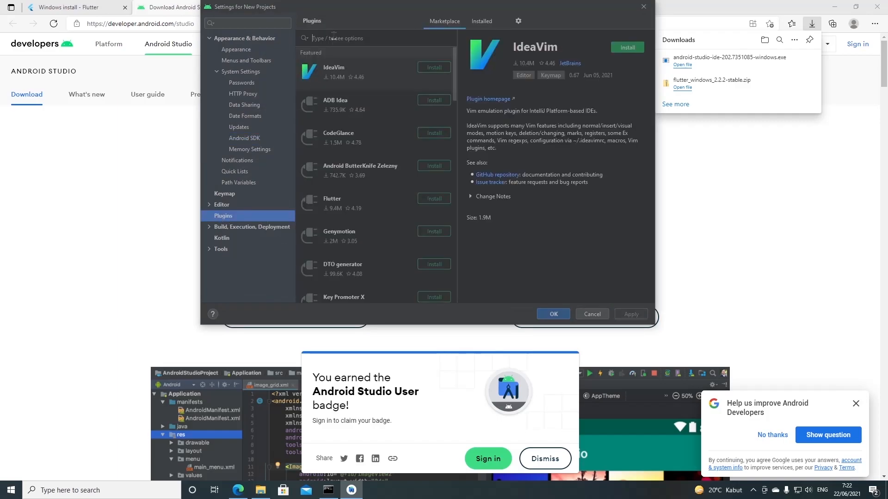
text(flu)
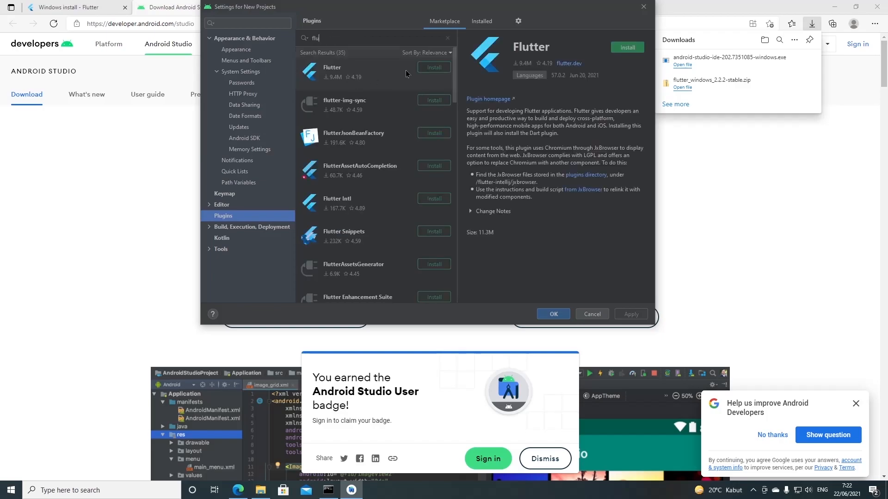
click(430, 68)
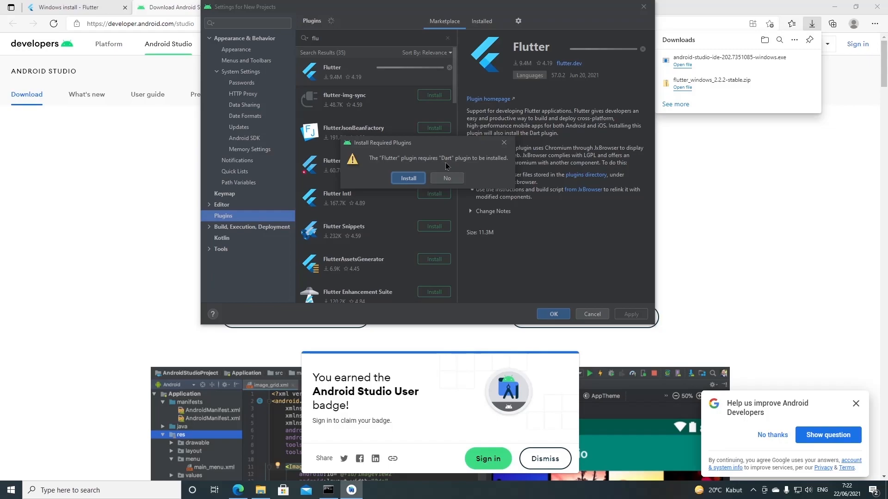
click(405, 179)
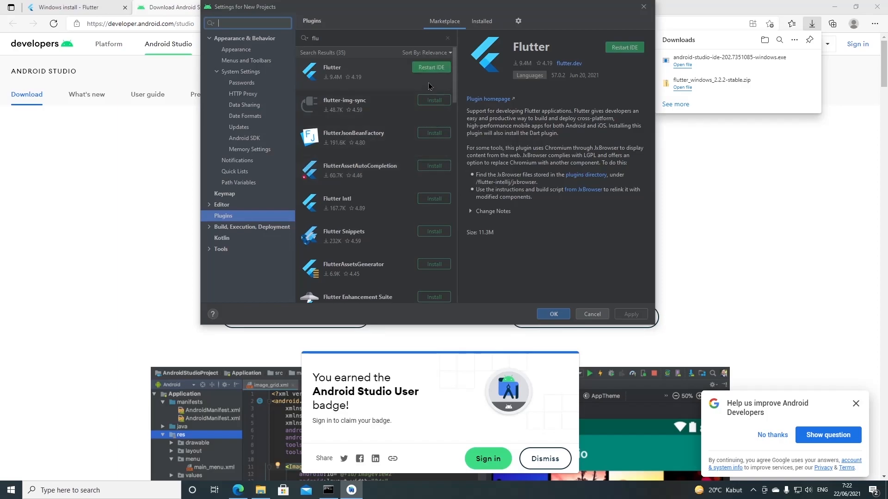
click(432, 71)
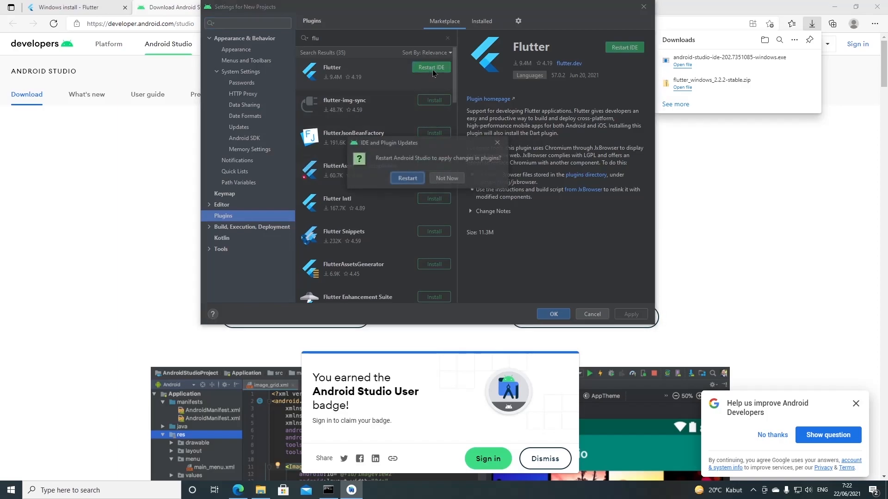
click(406, 182)
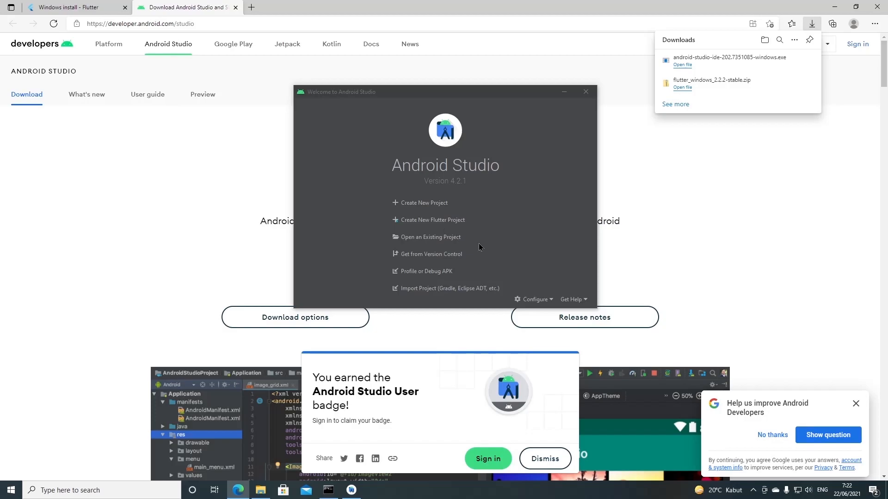
Start a new virtual device in the AVD Manager with the Pixel 2 phone as its hardware definition
click(550, 301)
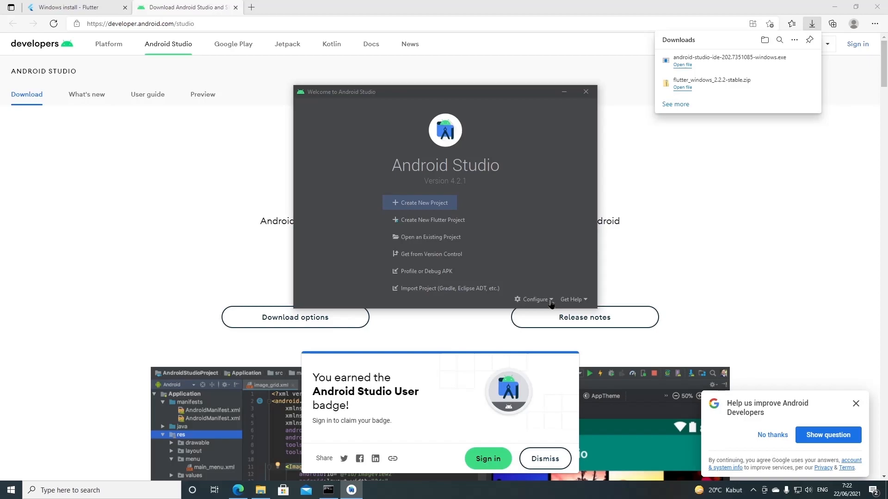
click(551, 301)
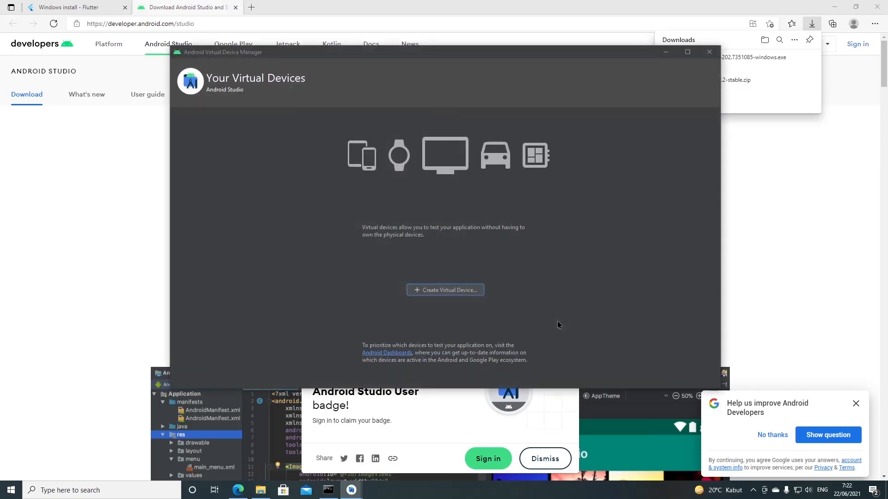
click(443, 295)
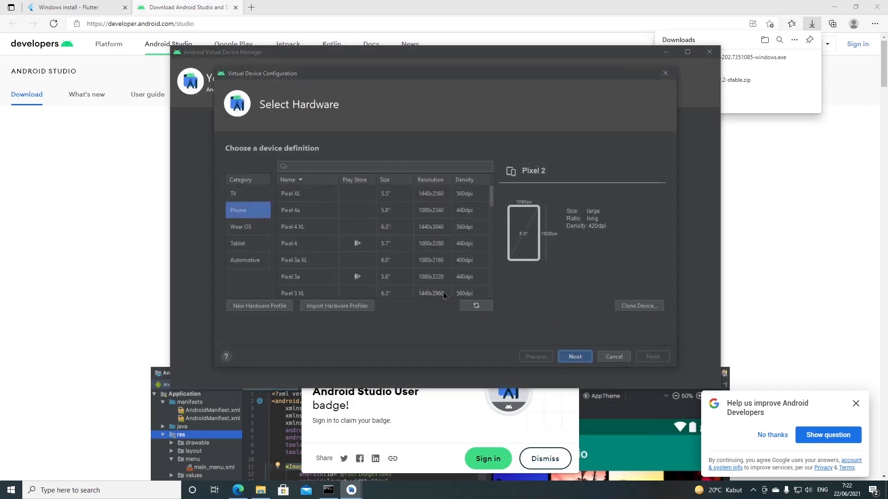
drag(493, 202, 492, 222)
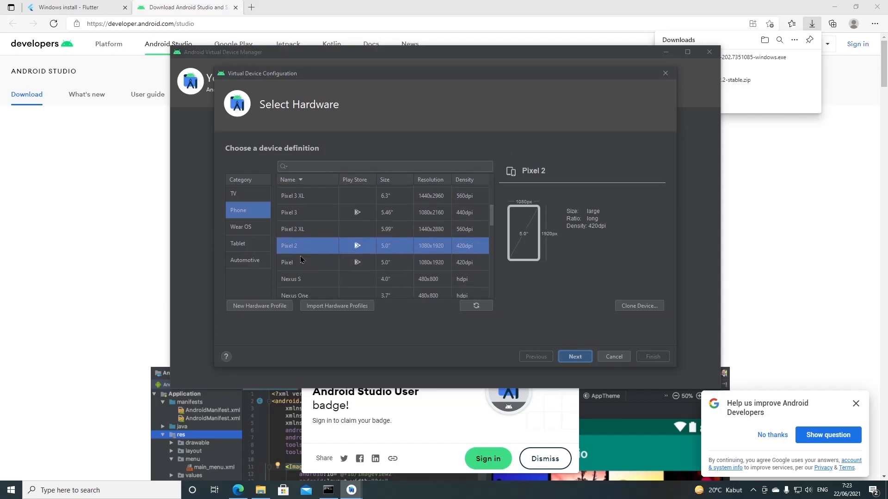
click(575, 358)
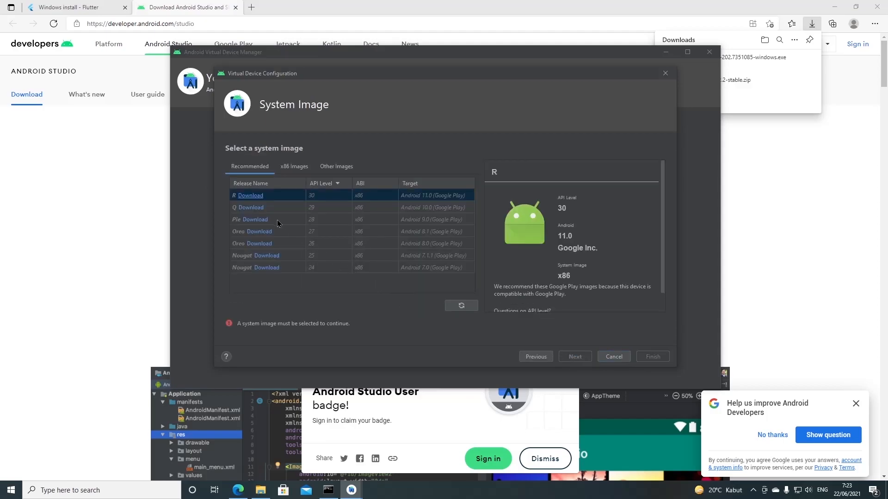
Download the R system image (API 30, x86, Google Play), select it for the virtual device, and finish creation with the default settings
click(250, 196)
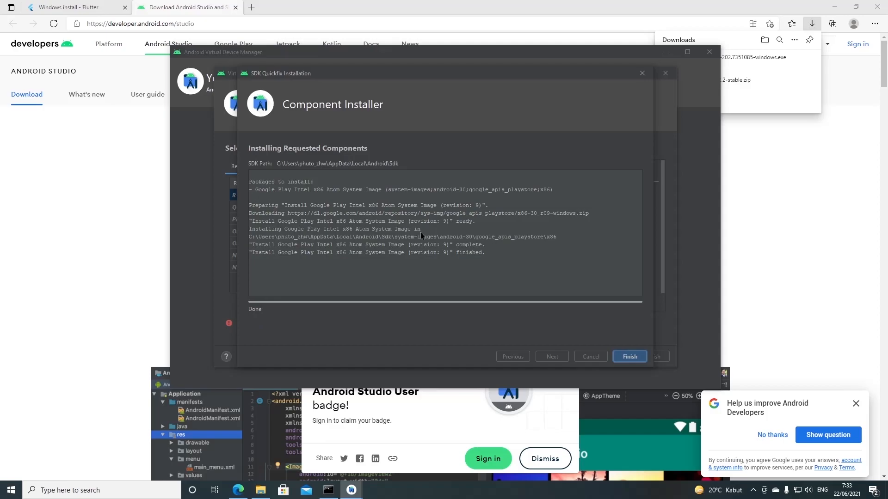
click(629, 359)
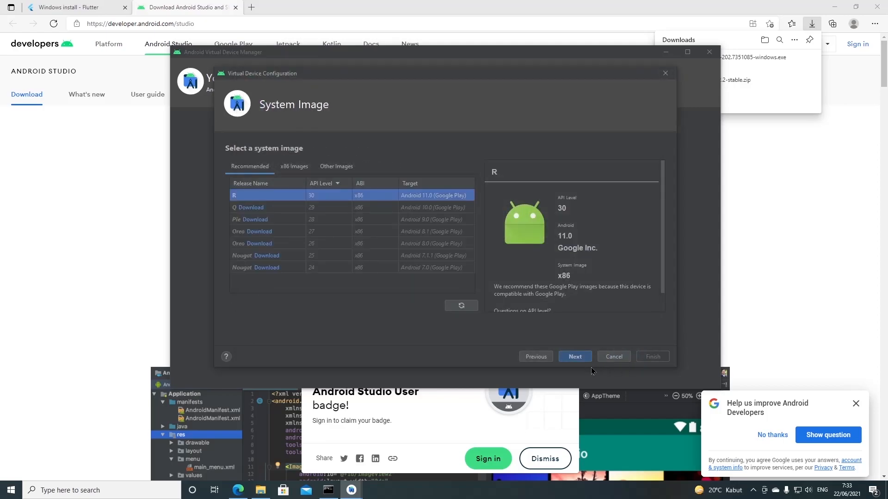
click(576, 360)
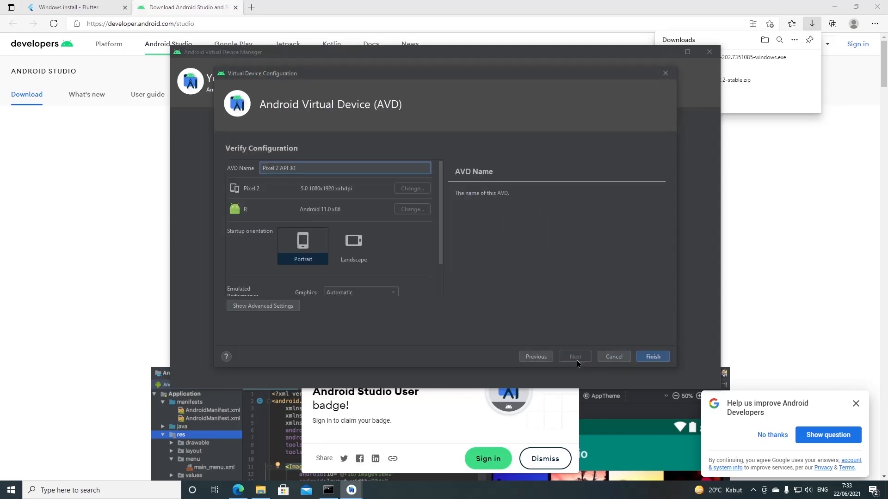
click(654, 357)
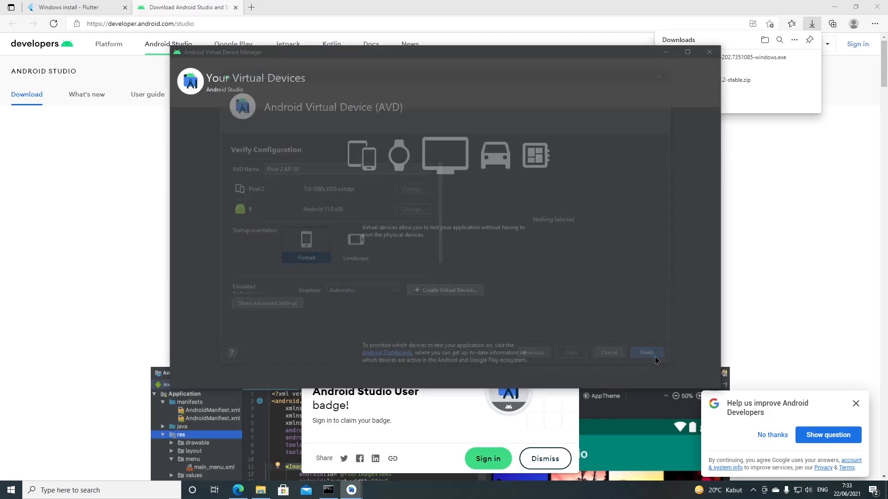
Close the Android Virtual Device Manager and the Android Studio welcome window
click(709, 52)
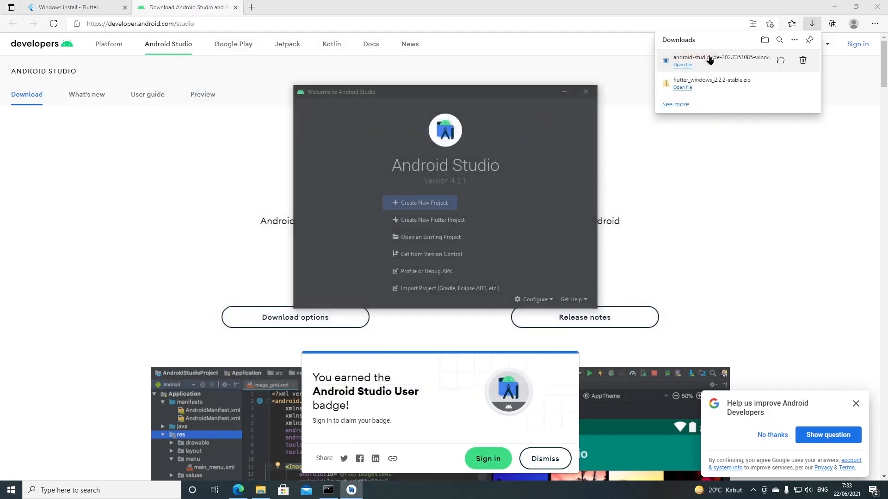
click(585, 91)
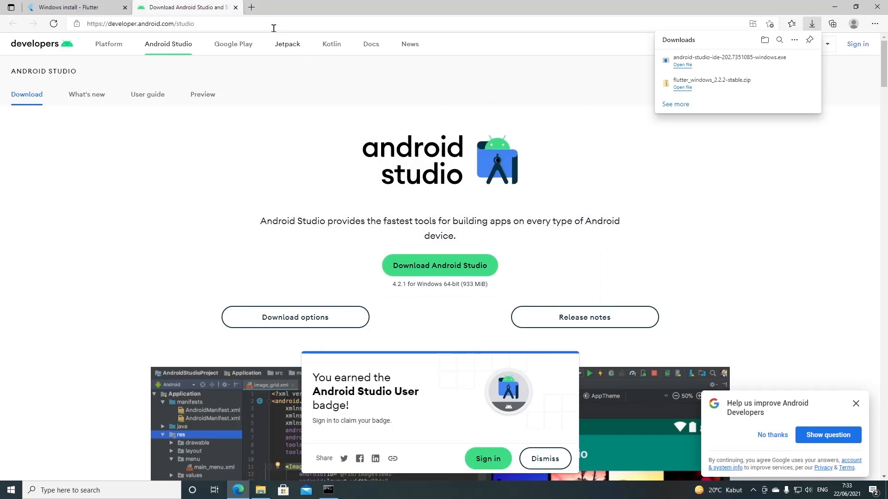
Download microsoft-jdk-11.0.11.9.1-windows-x64.zip from the Microsoft Build of OpenJDK site, opened in a new browser tab
click(251, 7)
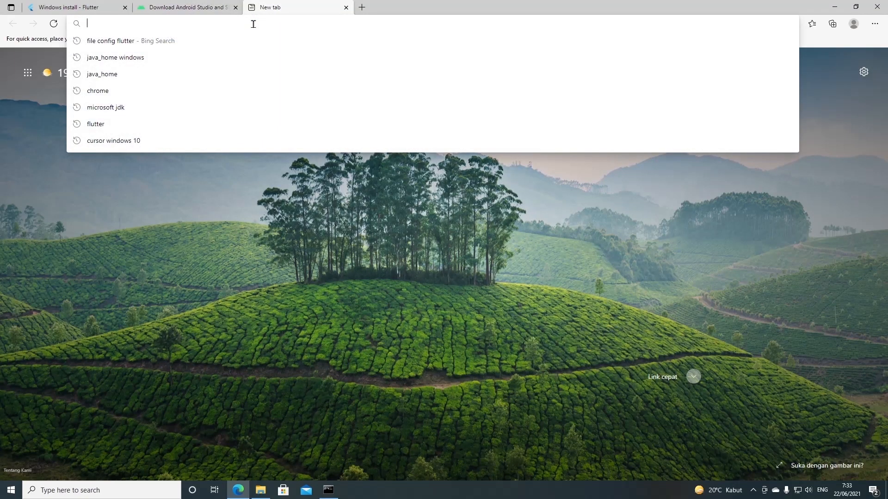
text(micro)
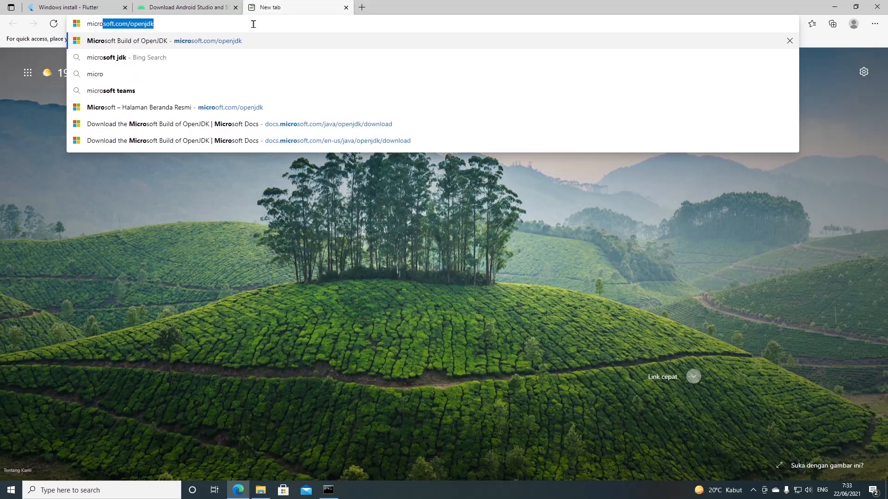
key(Return)
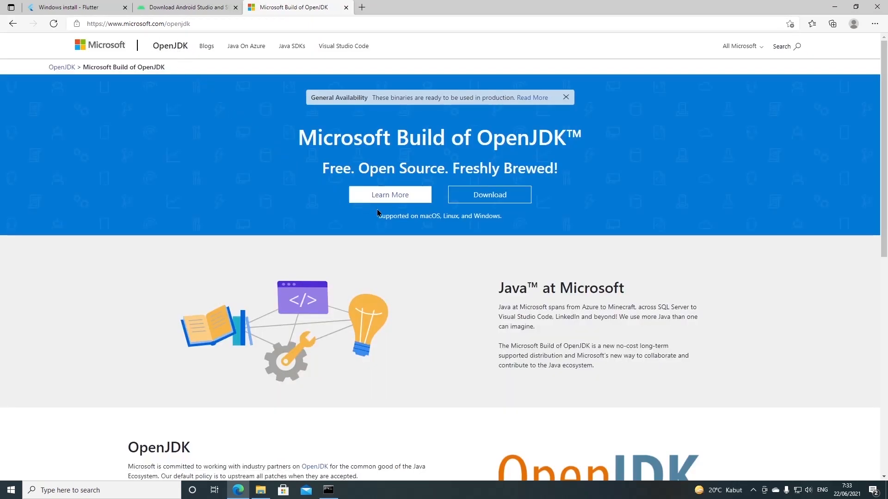
click(494, 200)
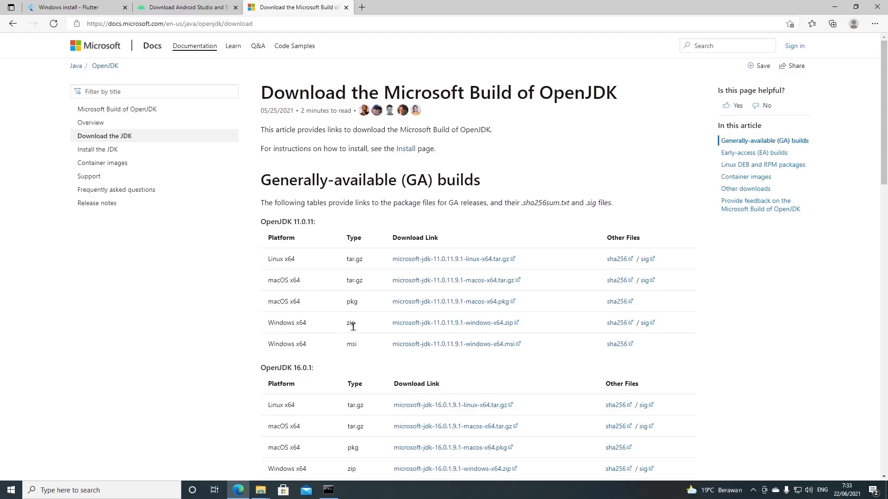
click(427, 323)
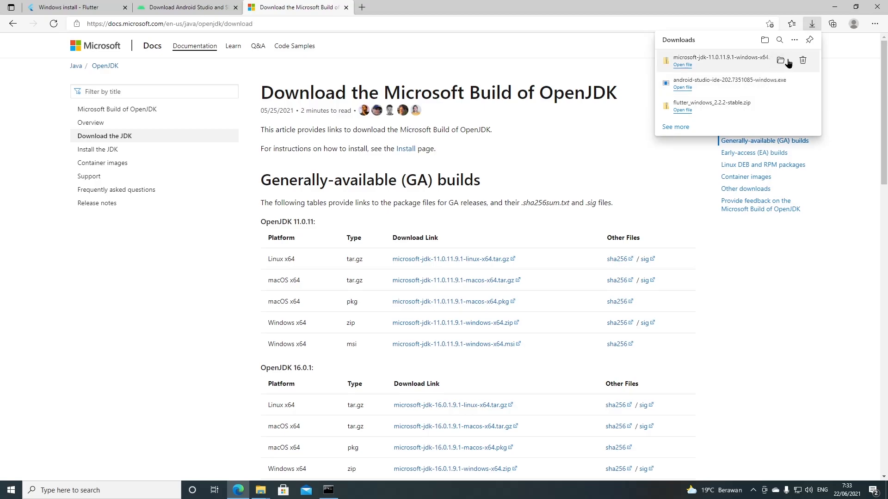
Show the downloaded JDK zip in its folder and extract it to the default destination in Downloads
click(782, 62)
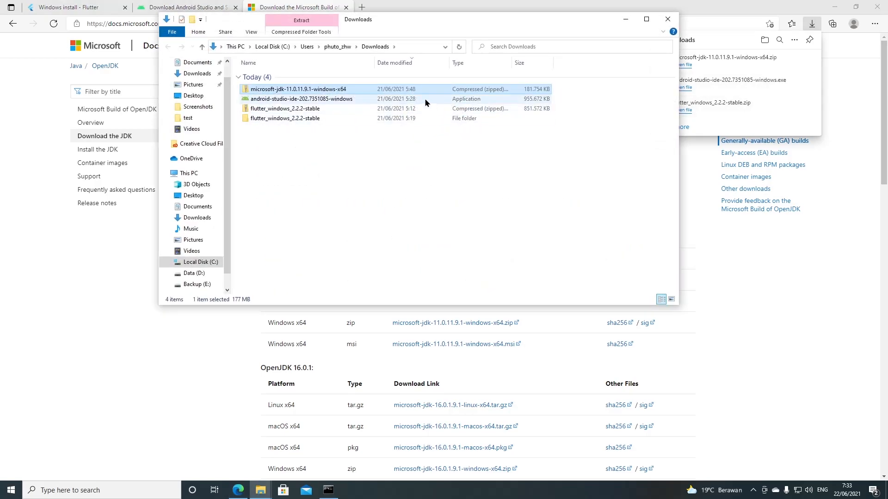
right_click(341, 86)
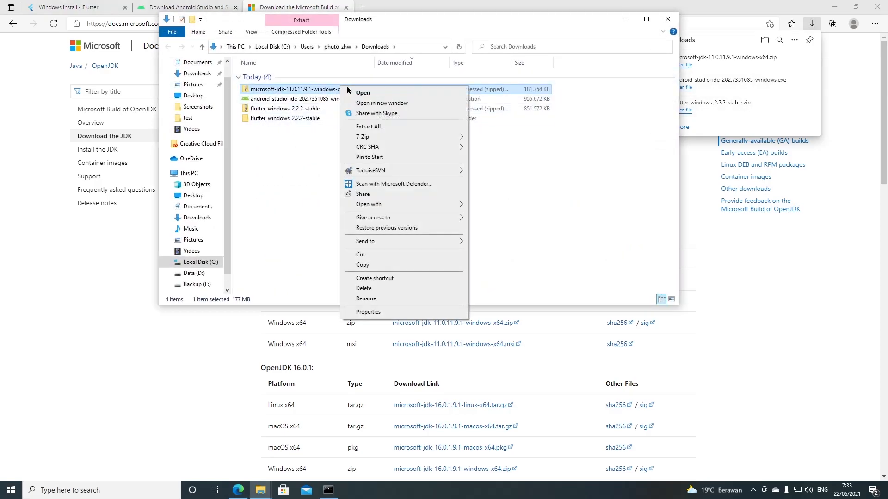
click(384, 127)
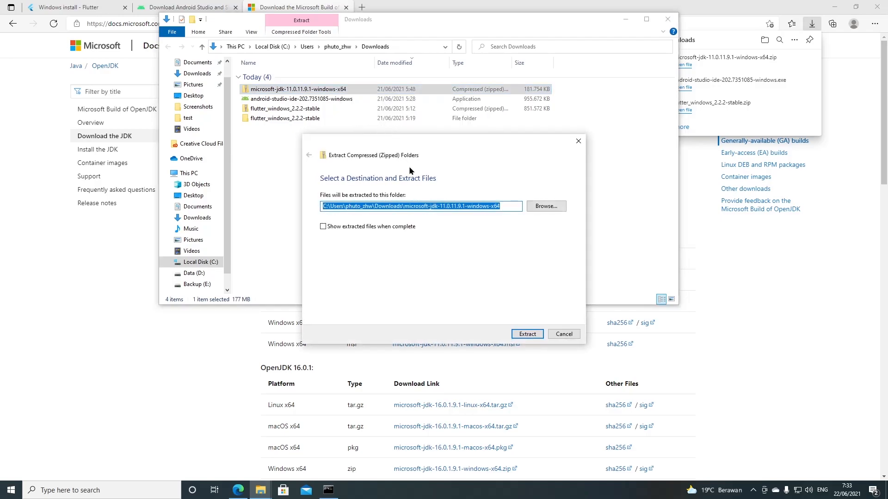
click(524, 334)
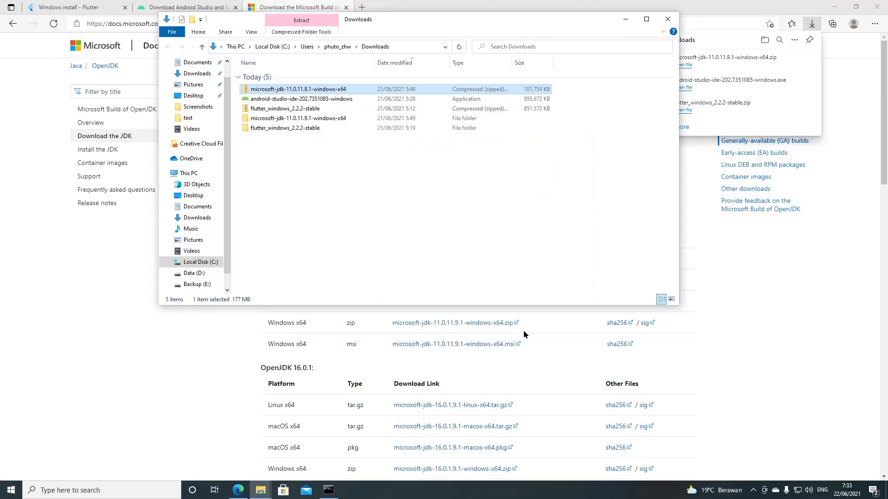
Move the jdk-11.0.11+9 folder from the extracted JDK folder to the root of Local Disk (C:)
double_click(331, 119)
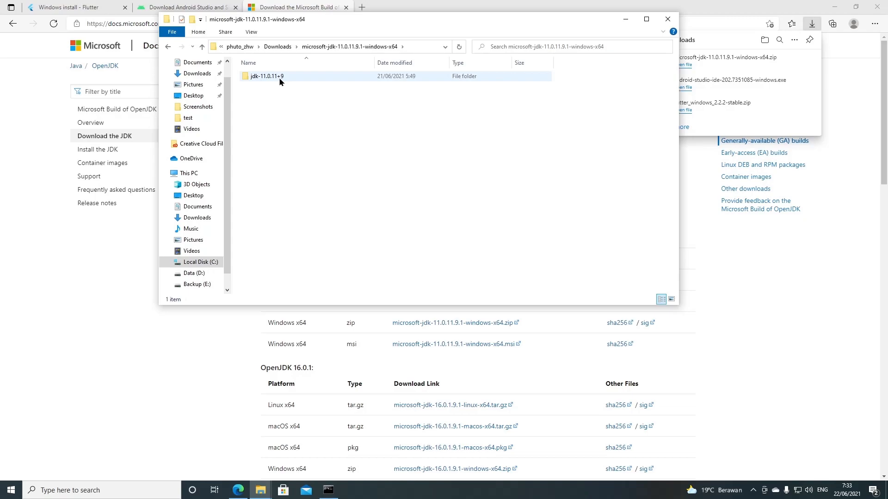
right_click(279, 77)
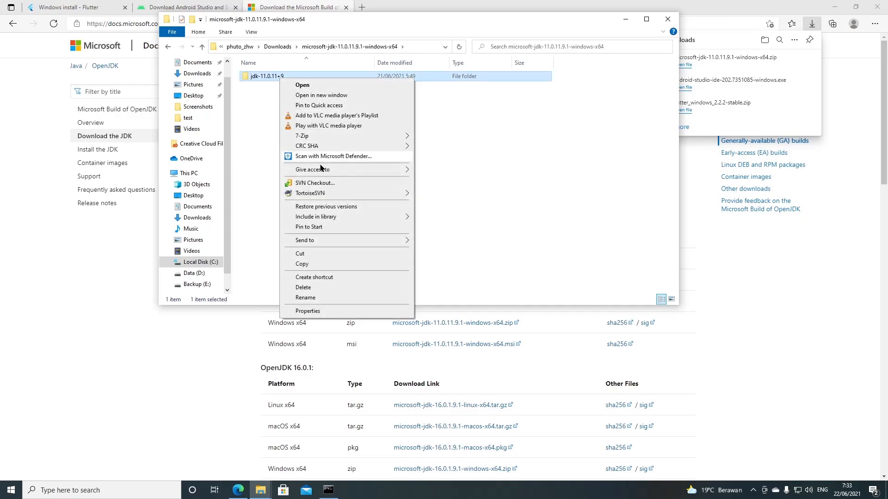
click(334, 254)
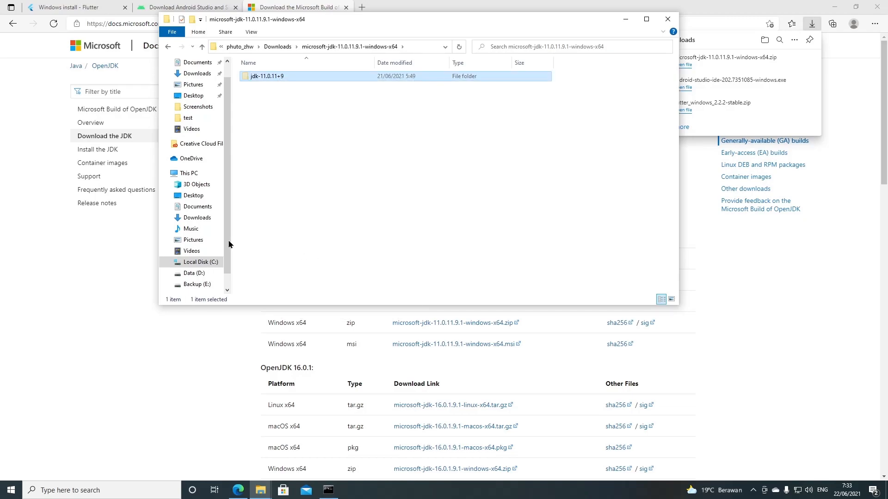
click(213, 263)
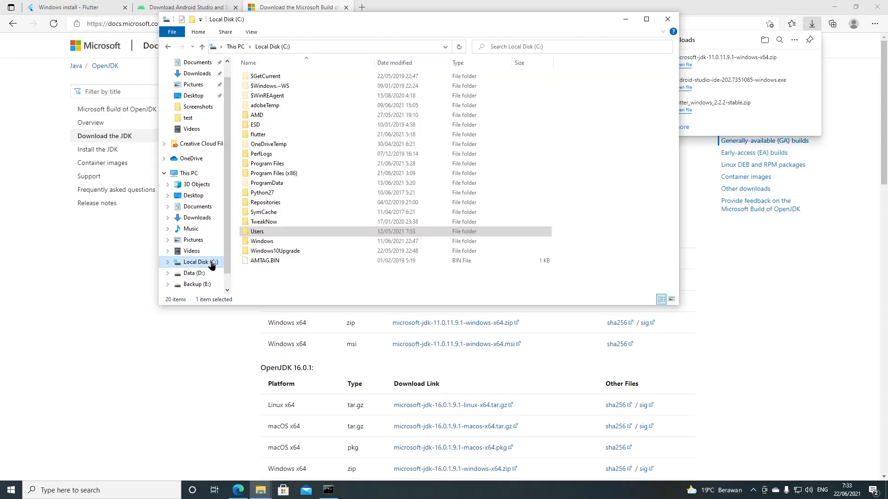
right_click(325, 281)
click(349, 341)
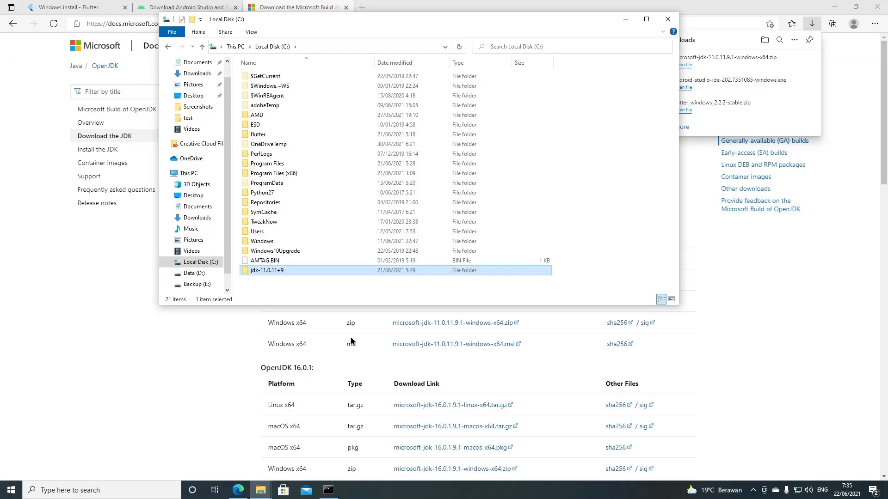
Open the moved jdk-11.0.11+9 folder and copy its full path, C:\jdk-11.0.11+9
double_click(282, 272)
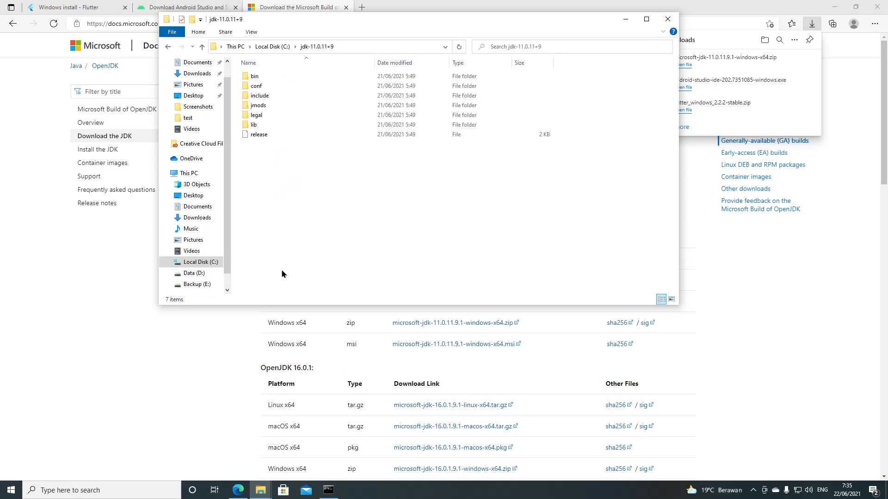
click(360, 45)
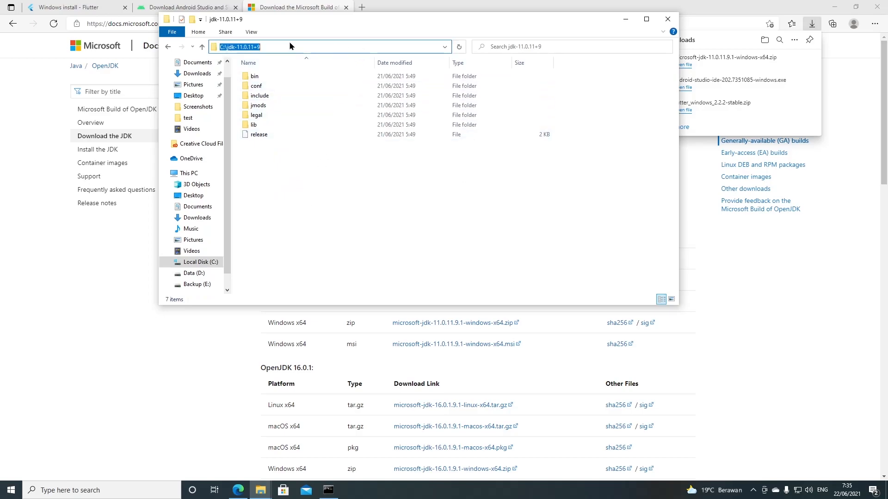
right_click(248, 47)
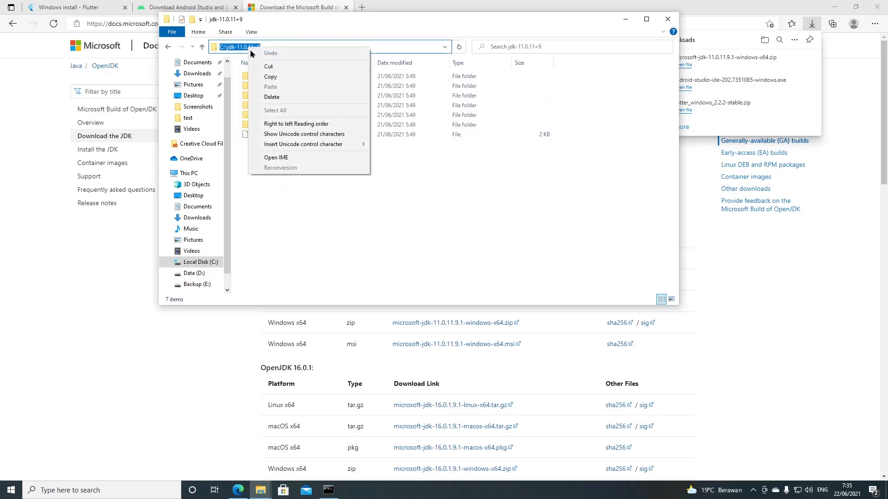
click(273, 77)
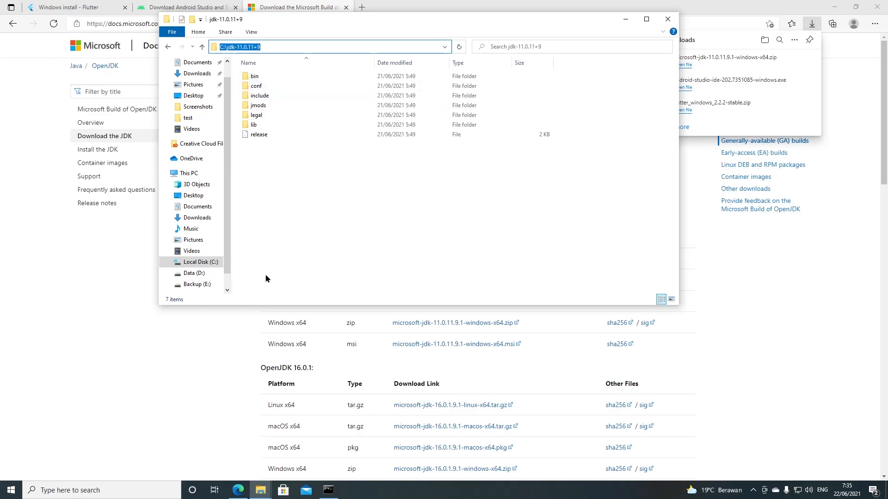
Search Windows for "env" and open the Environment Variables dialog from the system properties
click(158, 492)
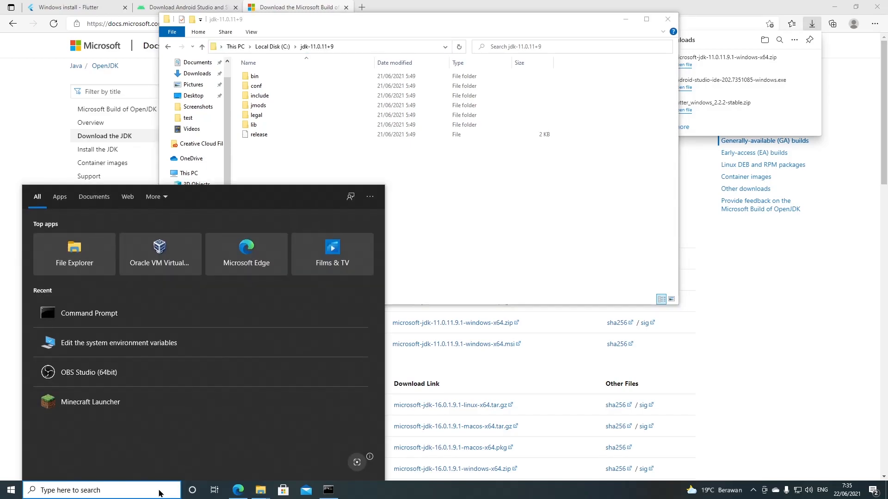
text(env)
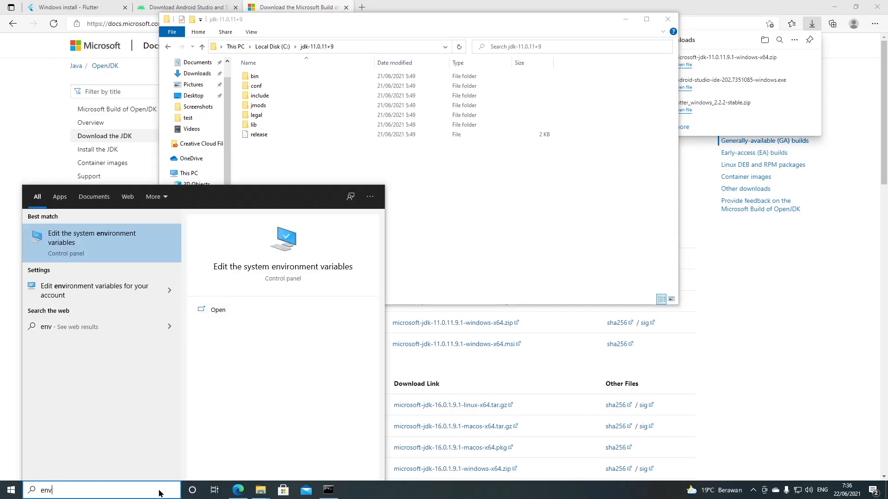
key(Return)
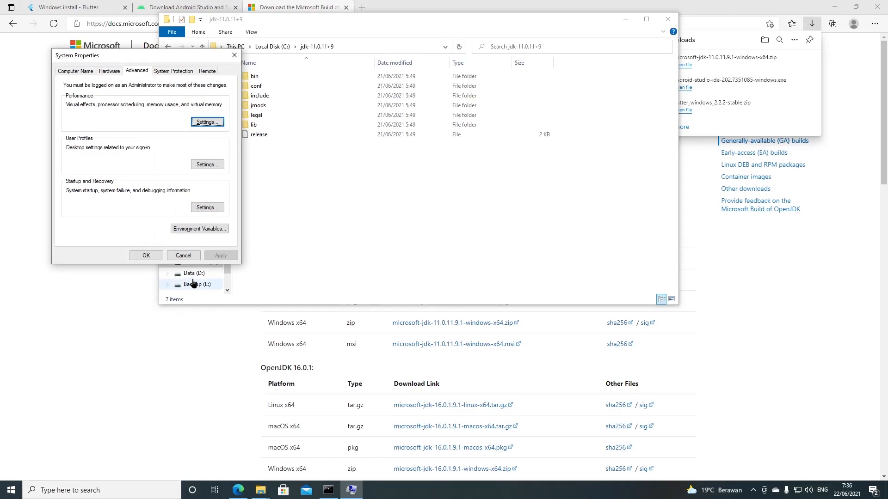
click(198, 228)
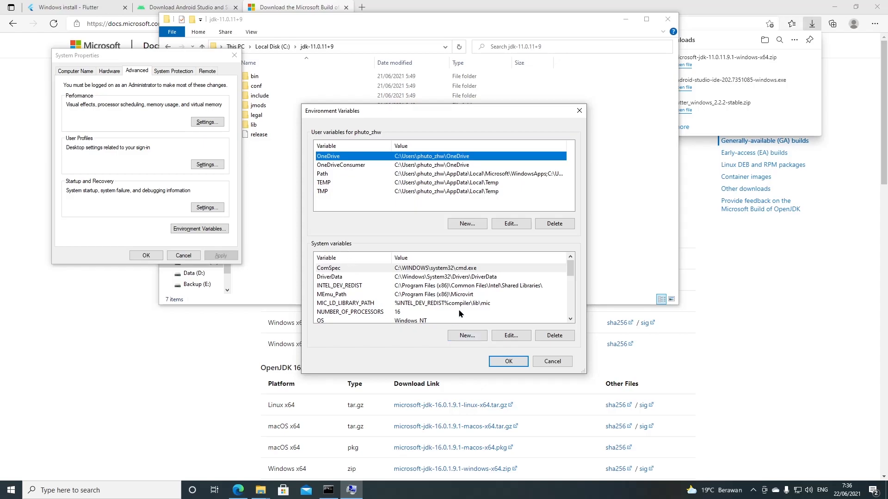
Add a system variable JAVA_HOME with the value C:\jdk-11.0.11+9 and save the system properties
scroll(459, 314, down, 3)
scroll(459, 314, down, 2)
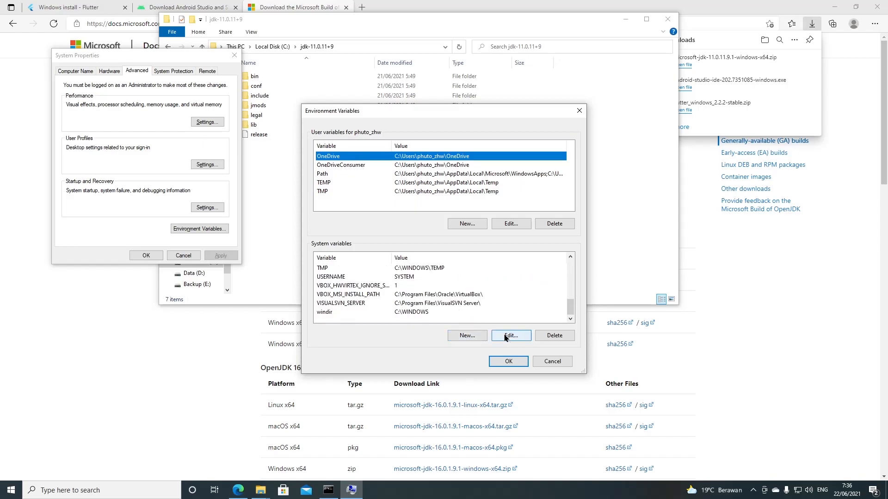
click(467, 336)
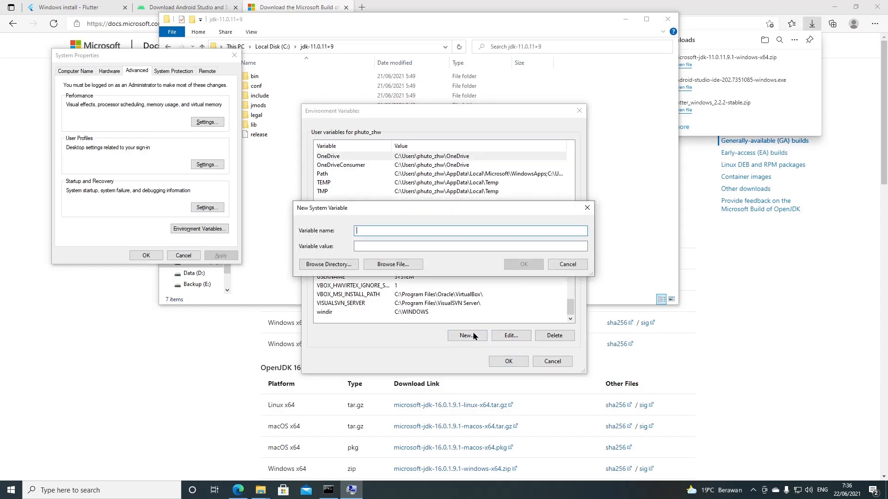
text(JAVA_HOM)
text(E)
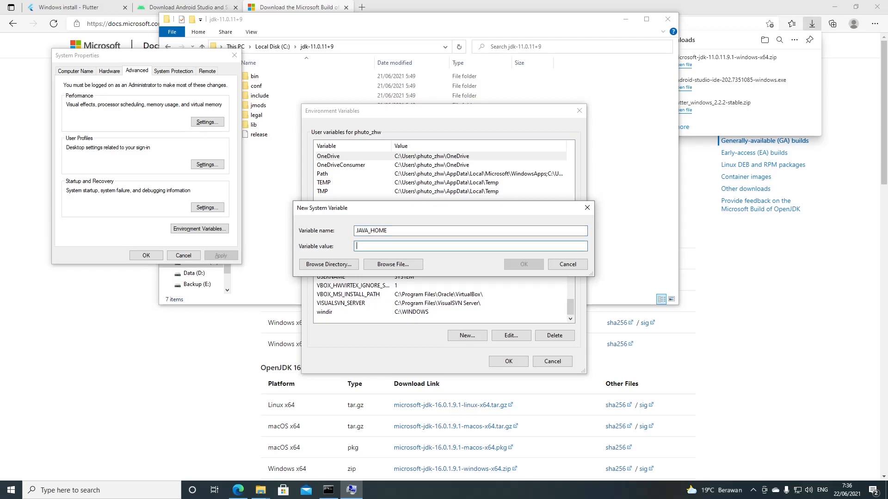
text(C:\jdk-11.0.11+9)
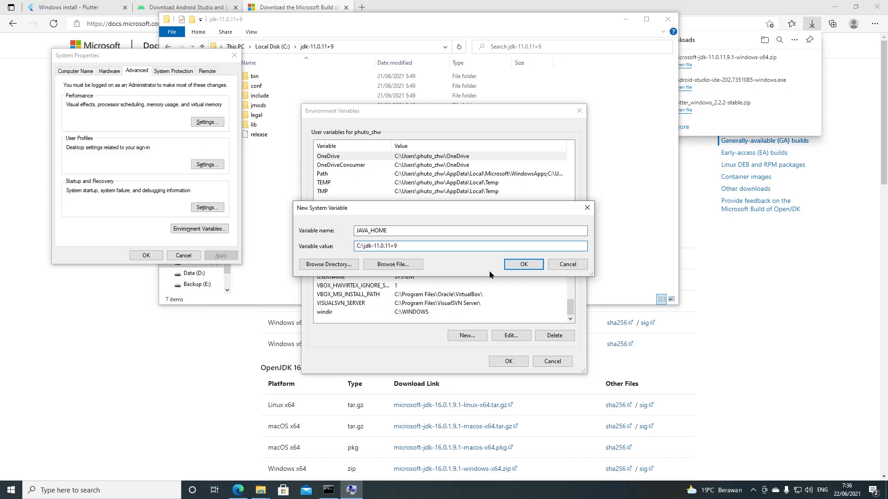
click(523, 264)
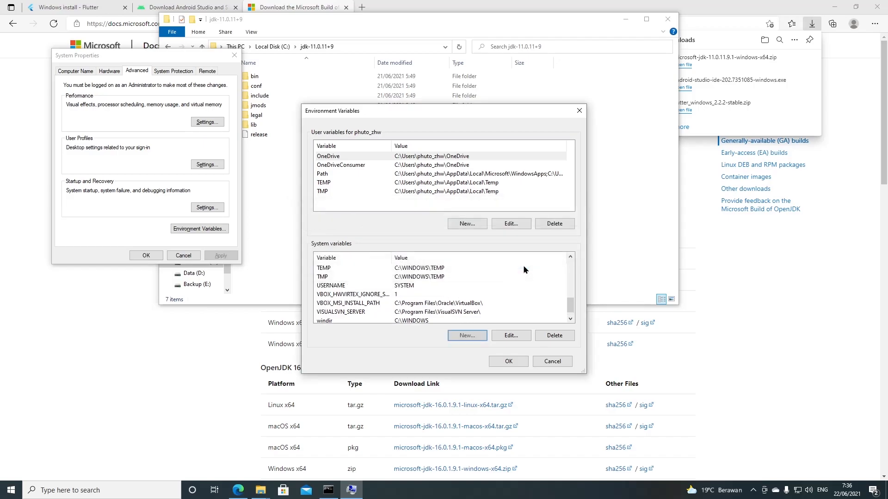
click(507, 362)
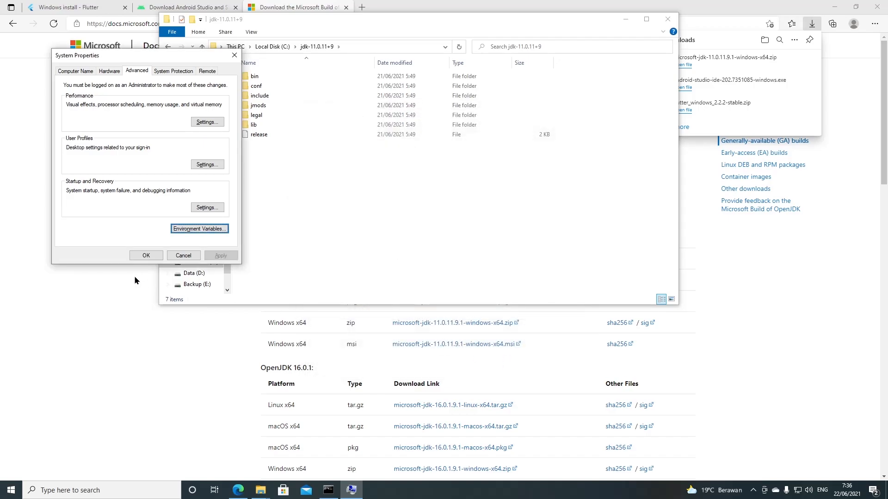
click(147, 256)
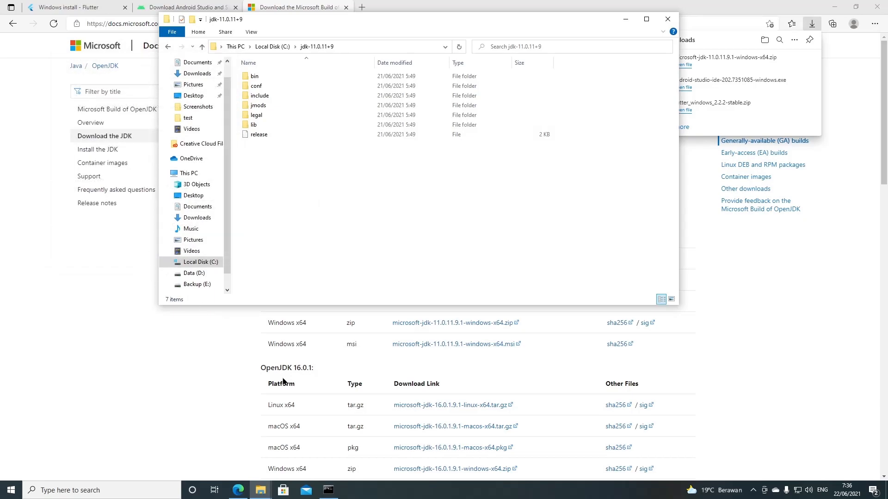
Replace the old Command Prompt window with a new session and run flutter doctor in it
click(329, 491)
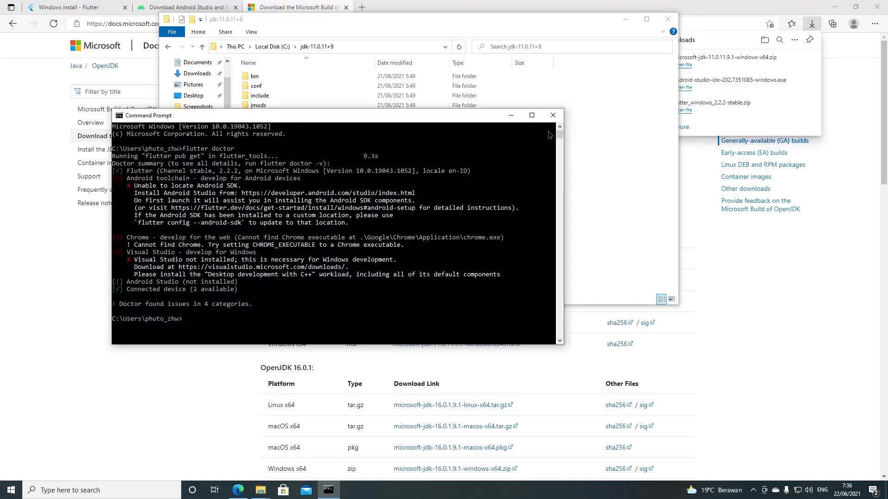
click(553, 115)
click(157, 491)
text(com)
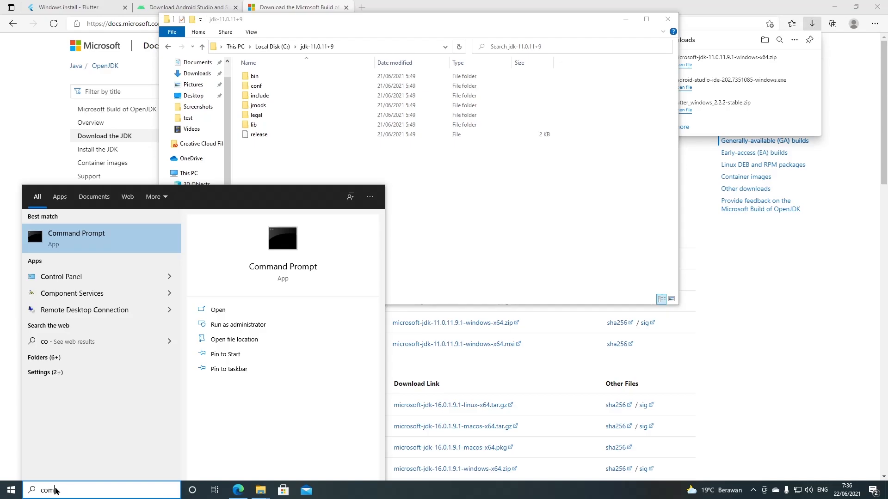
key(Return)
click(133, 230)
text(flutt)
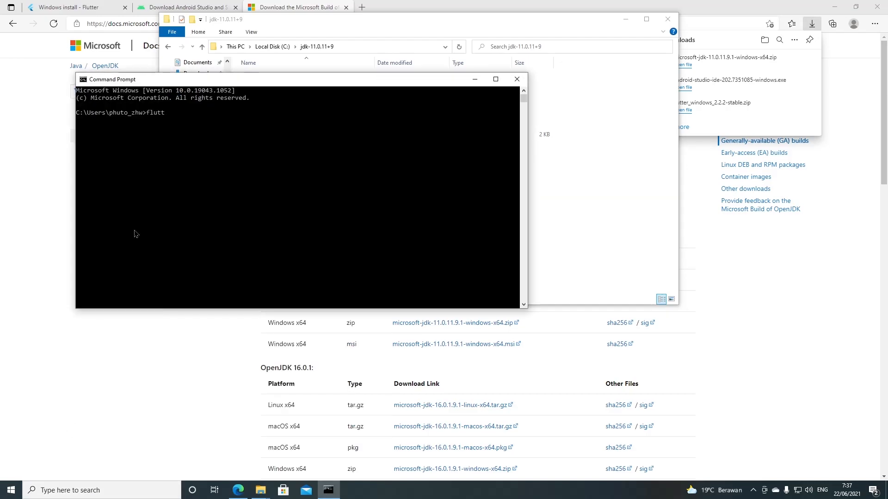
text(er doctor)
key(Return)
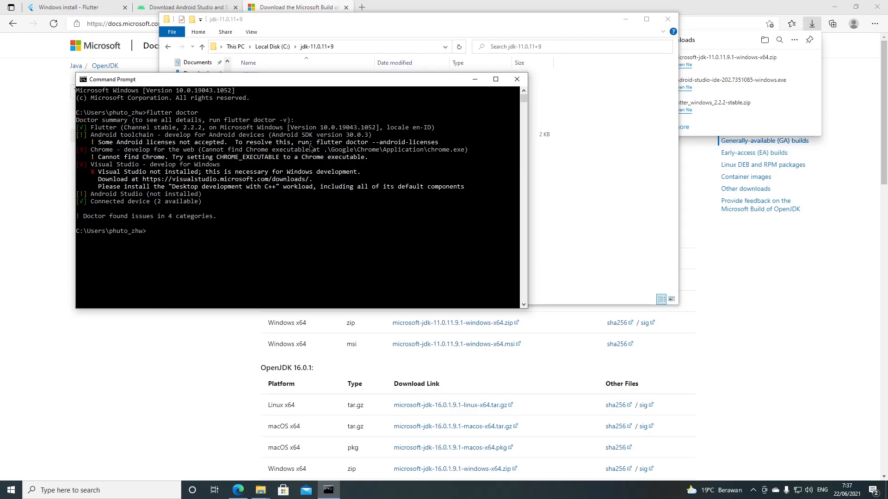
Copy the suggested command flutter doctor --android-licenses from the flutter doctor output and run it at the prompt
drag(319, 144, 439, 147)
right_click(439, 147)
right_click(313, 212)
key(Return)
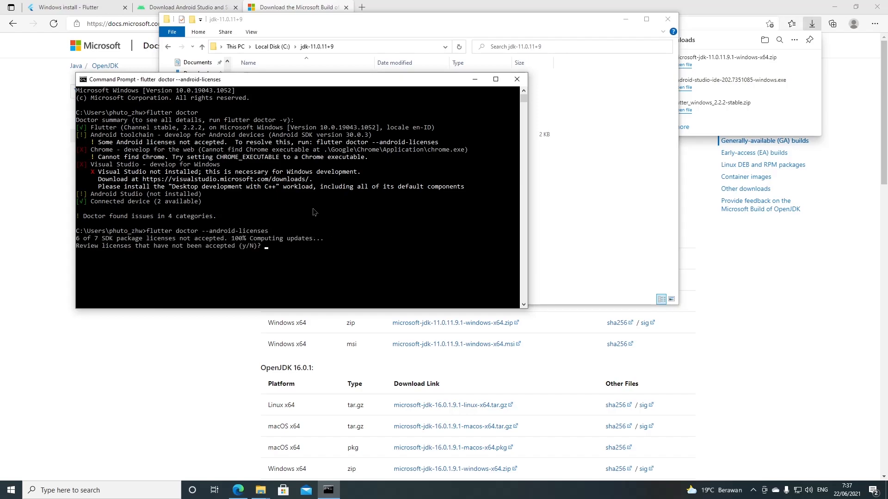
Agree to review the Android SDK package licenses and accept every one of them with y
text(y)
key(Return)
text(y)
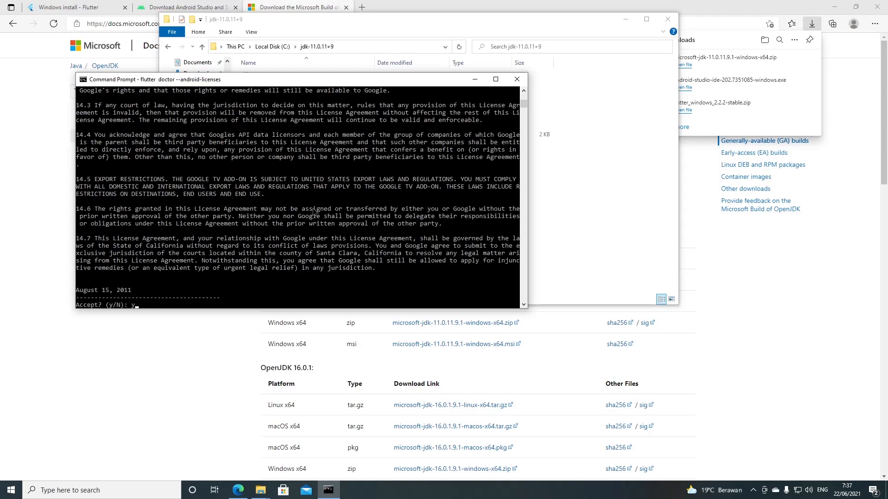
key(Return)
text(y)
key(Return)
text(y)
key(Return)
text(y)
key(Return)
text(y)
key(Return)
text(y)
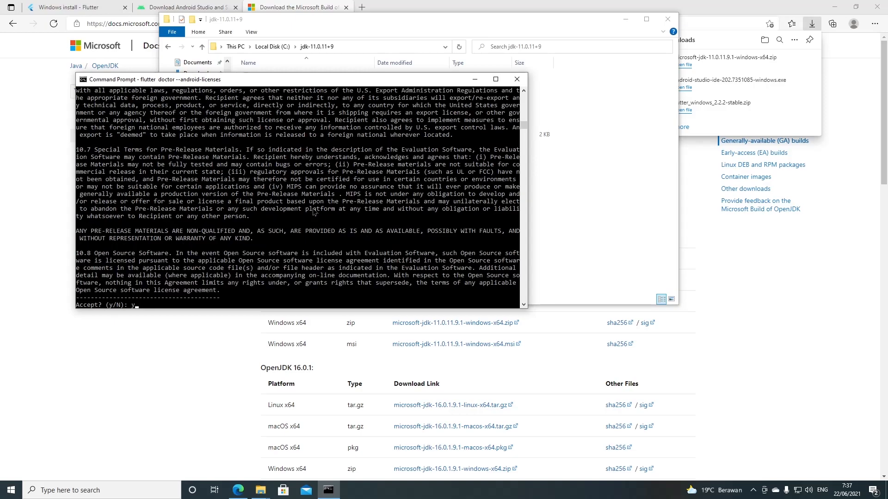
key(Return)
Recall the license command, strip its --android-licenses option and run flutter doctor again
key(Up)
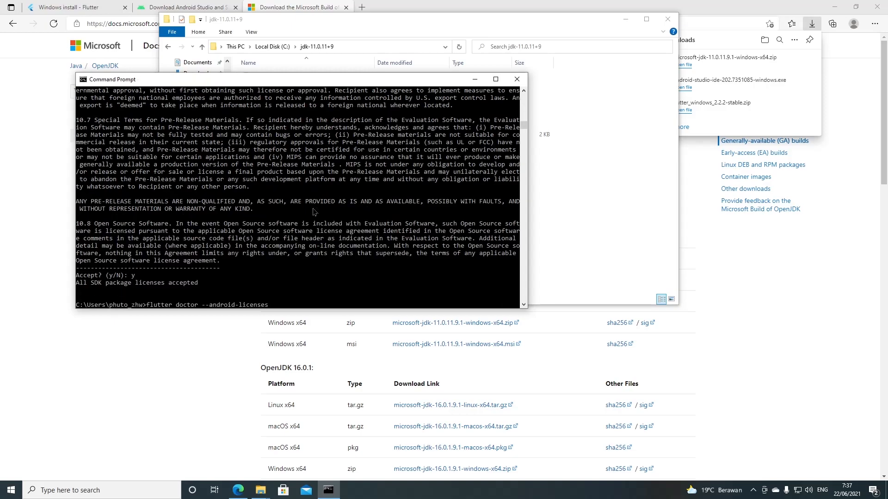
key(BackSpace)
key(BackSpace)
key(BackSpace)
key(BackSpace)
key(BackSpace)
key(BackSpace)
key(BackSpace)
key(BackSpace)
key(BackSpace)
key(BackSpace)
key(BackSpace)
key(BackSpace)
key(BackSpace)
key(BackSpace)
key(BackSpace)
key(BackSpace)
key(BackSpace)
key(BackSpace)
key(Return)
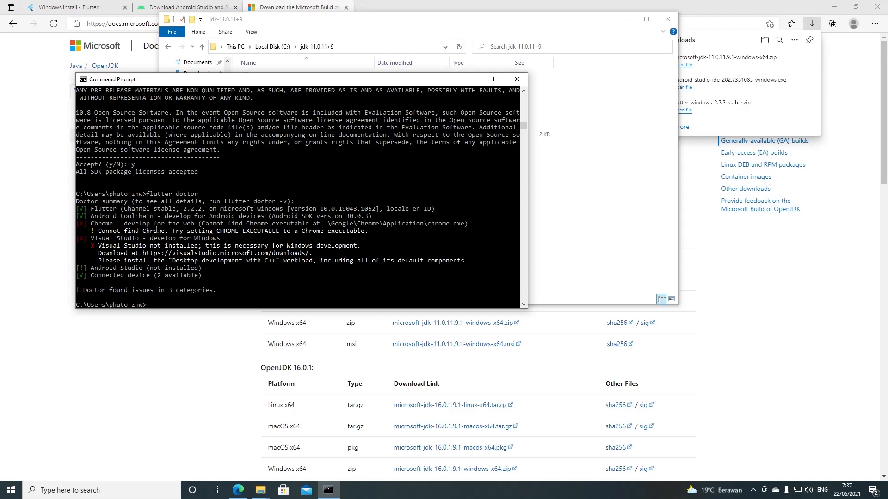
Open google.com/chrome in a new browser tab and download the Chrome installer
click(362, 8)
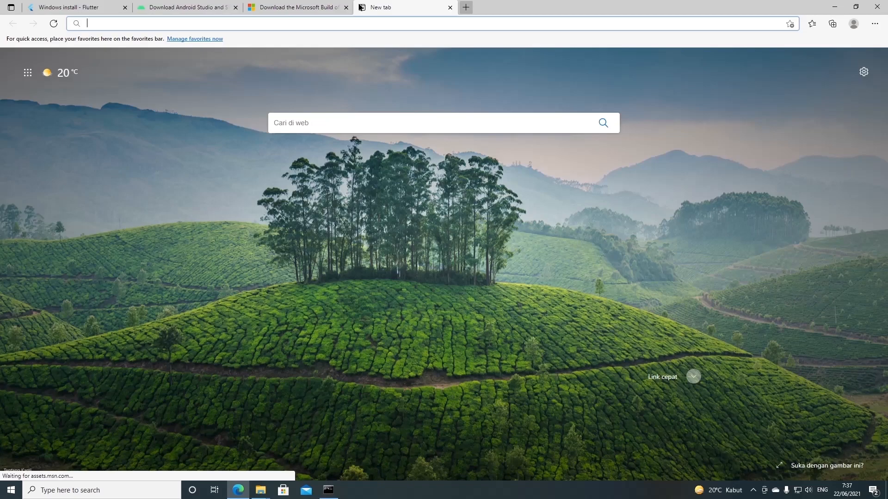
text(google.com/chrome)
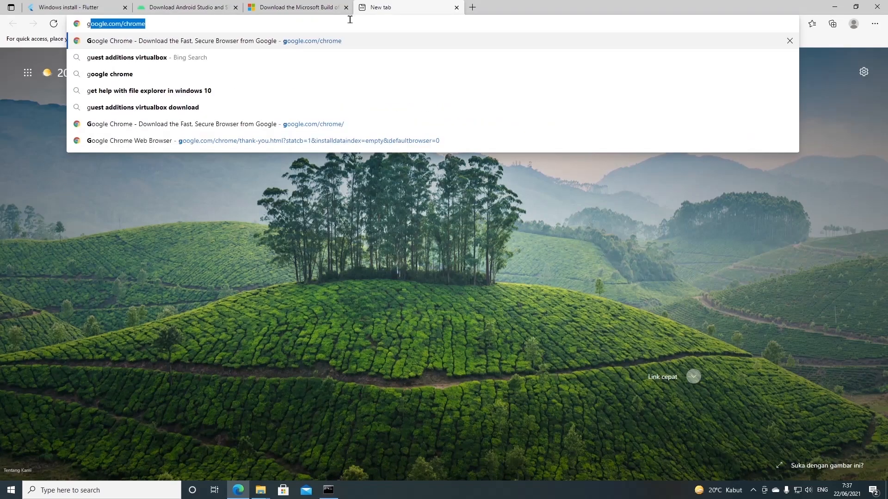
key(Return)
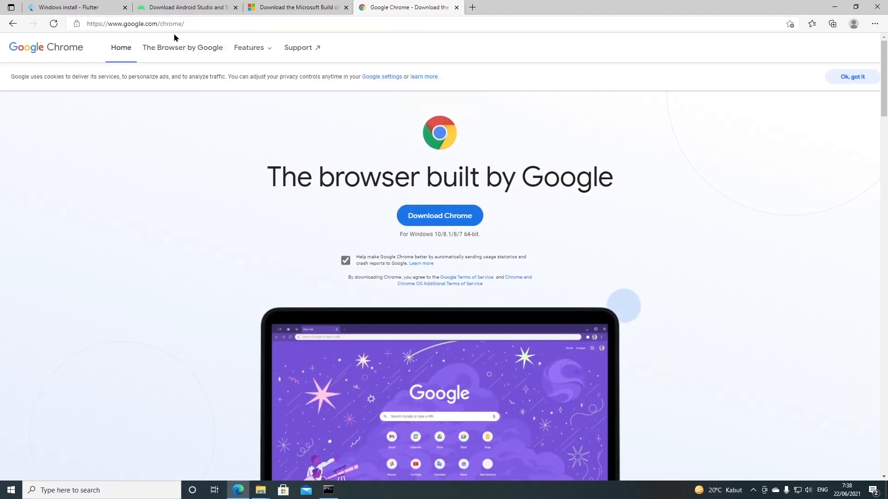
click(412, 217)
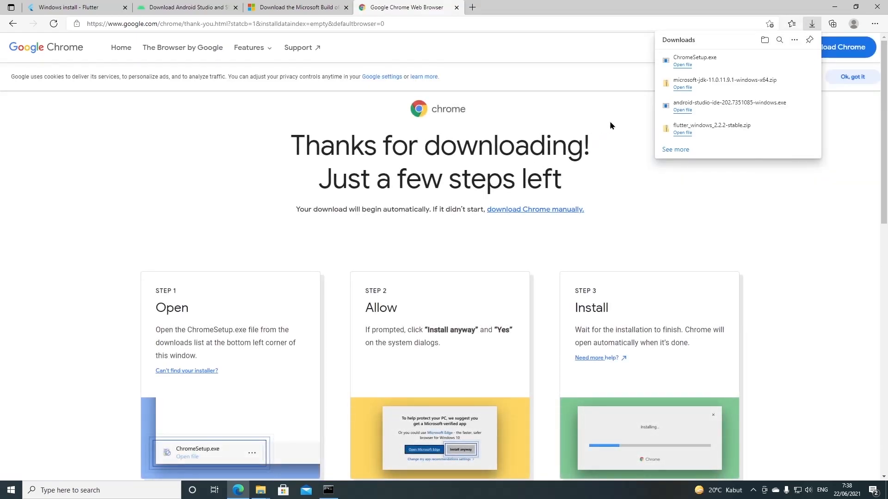
Run ChromeSetup.exe, allow it to make changes, and close the Chrome welcome window once it is installed
click(681, 66)
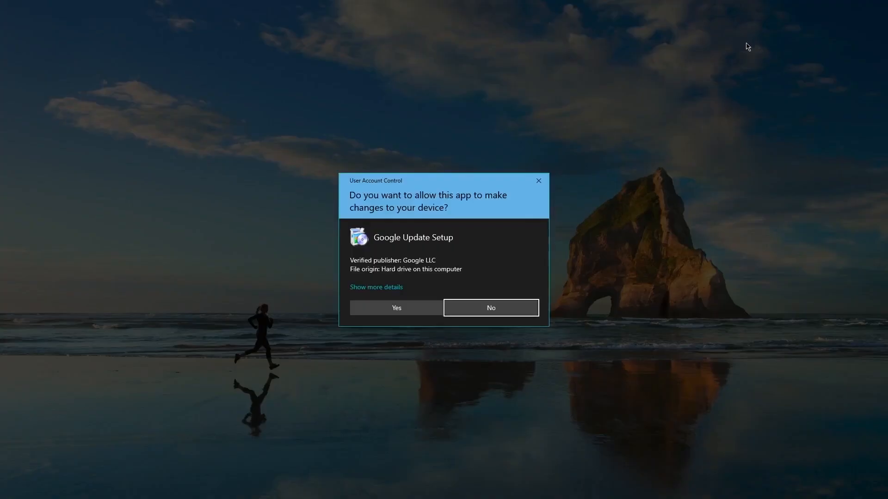
click(410, 308)
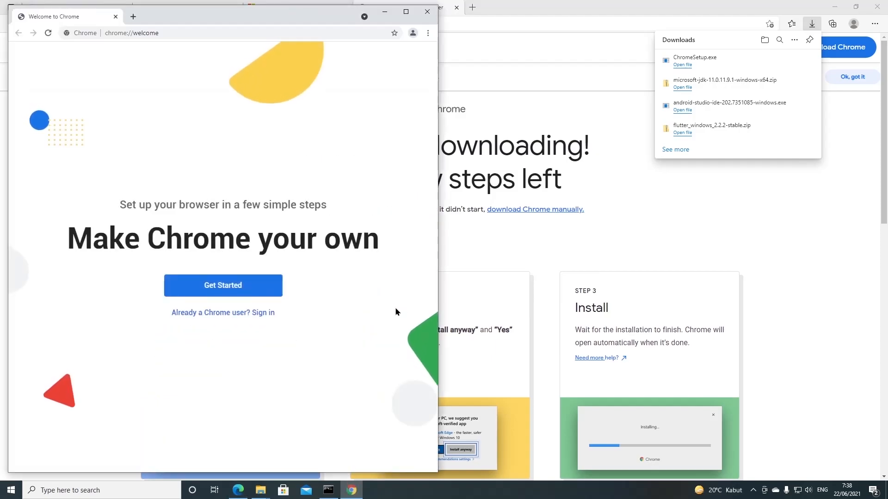
click(426, 12)
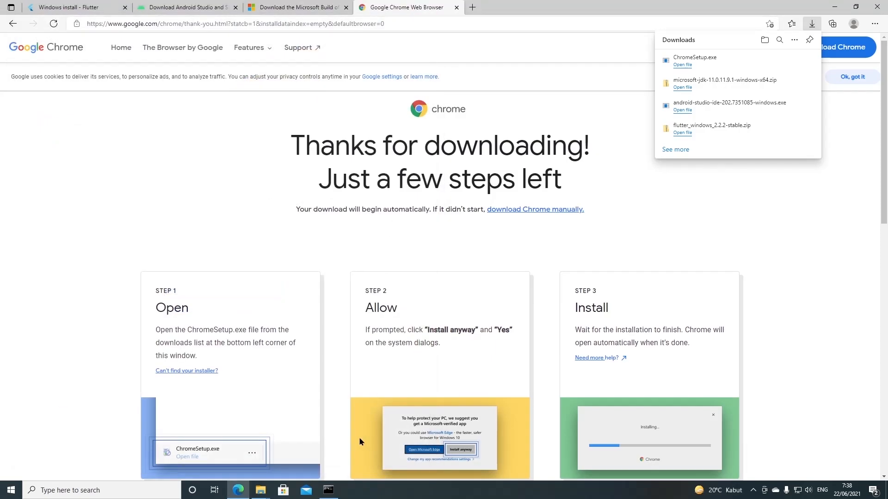
Return to the Command Prompt and rerun flutter doctor to check the Chrome web toolchain
click(328, 490)
click(321, 216)
key(Up)
key(Return)
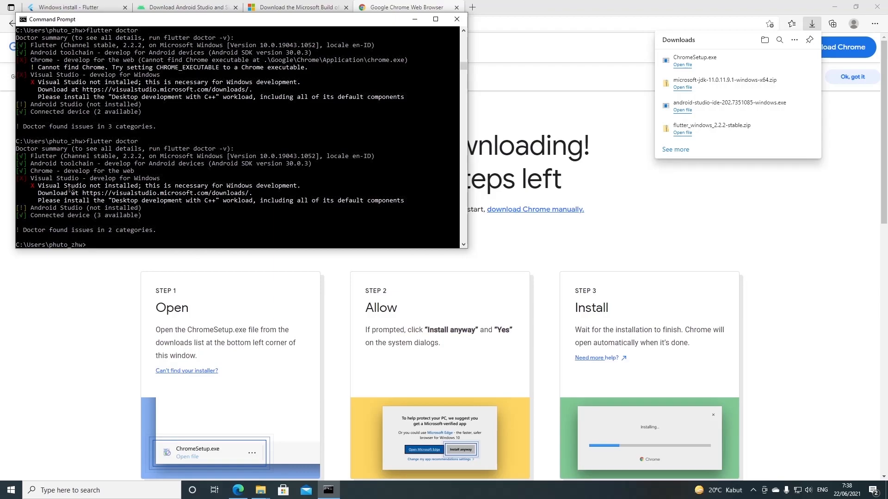
Find the additional Windows requirements in the Flutter install guide and open its Visual Studio 2019 link in a new tab
click(89, 11)
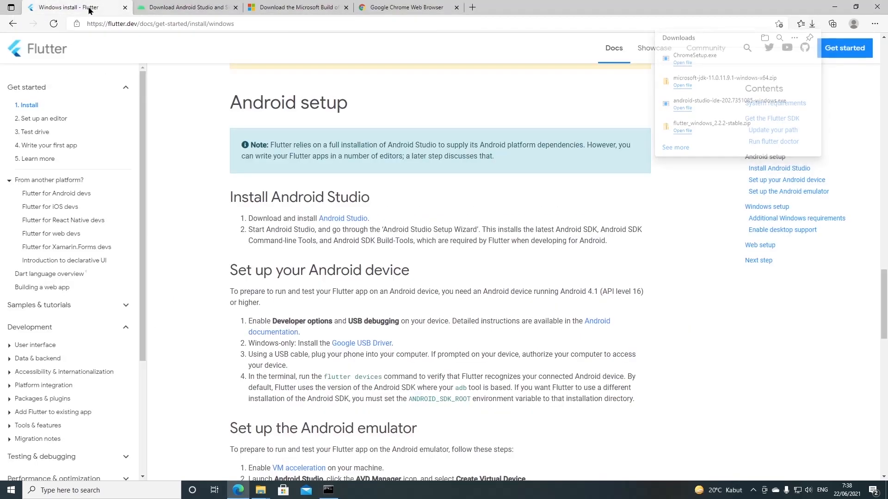
scroll(310, 248, down, 9)
scroll(311, 248, down, 5)
scroll(345, 126, up, 3)
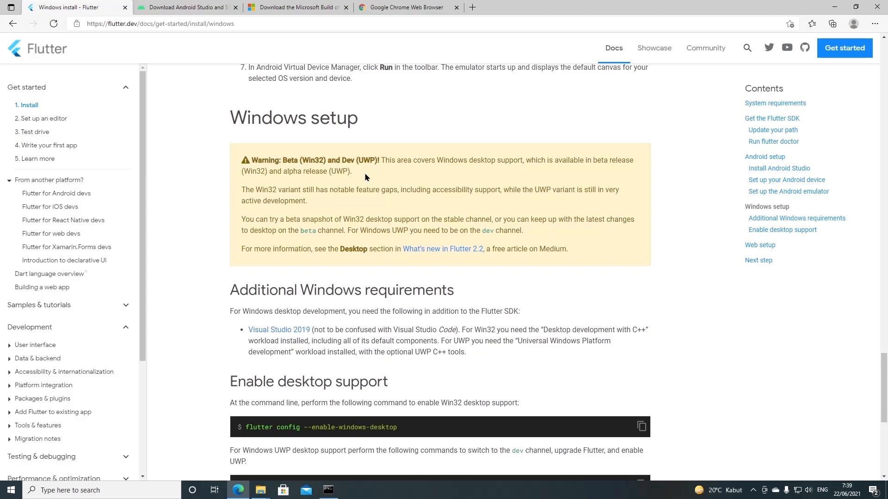
scroll(367, 178, down, 1)
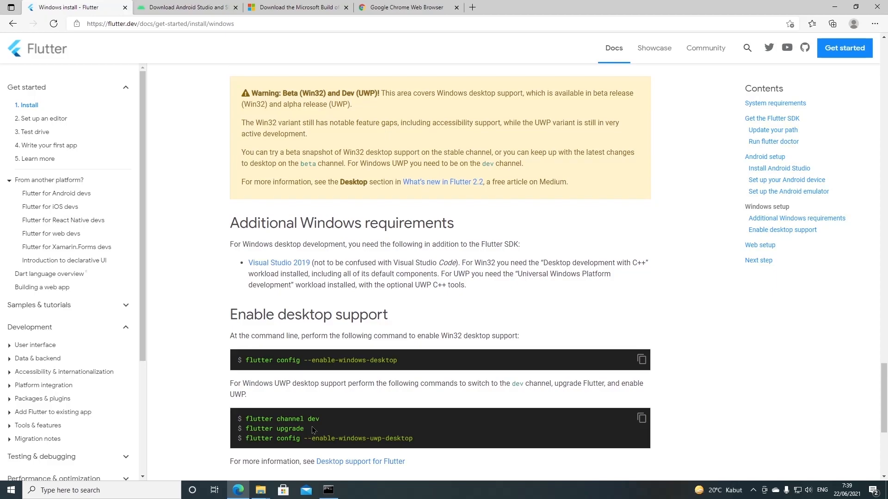
right_click(298, 268)
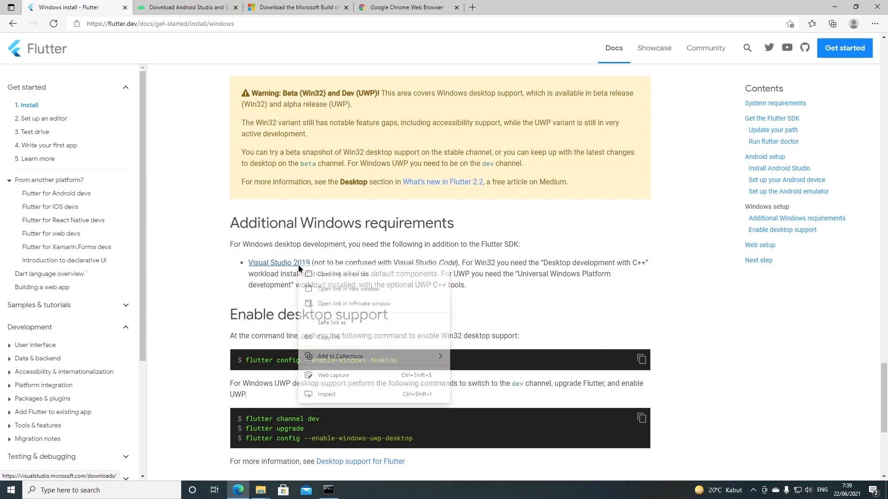
click(312, 273)
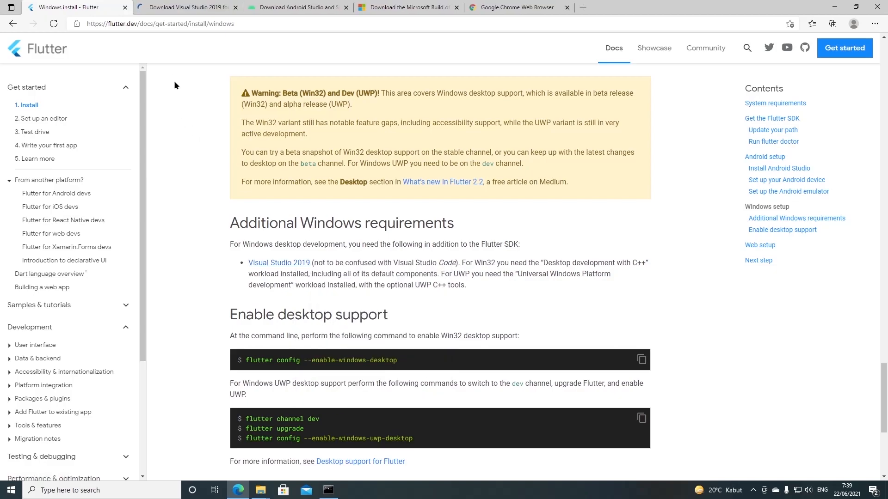
click(176, 8)
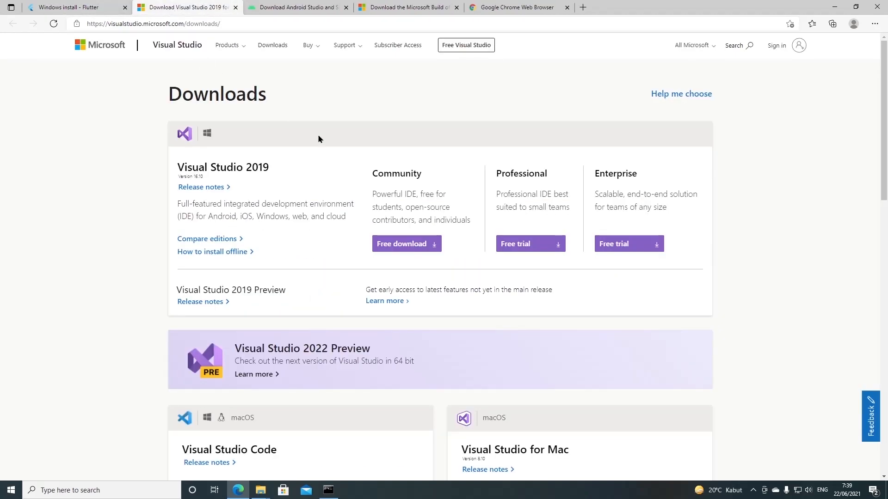
Download the free Visual Studio Community edition, run its installer with permission to make changes, and continue to the workload selection
click(380, 250)
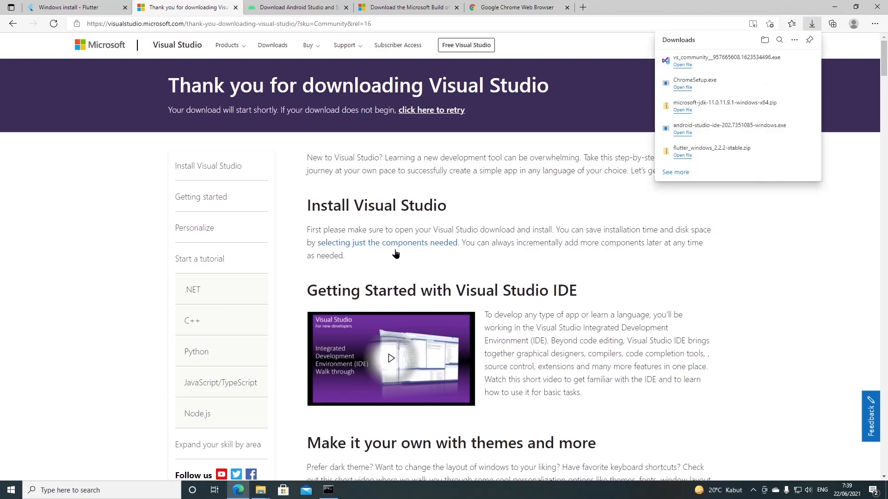
click(681, 65)
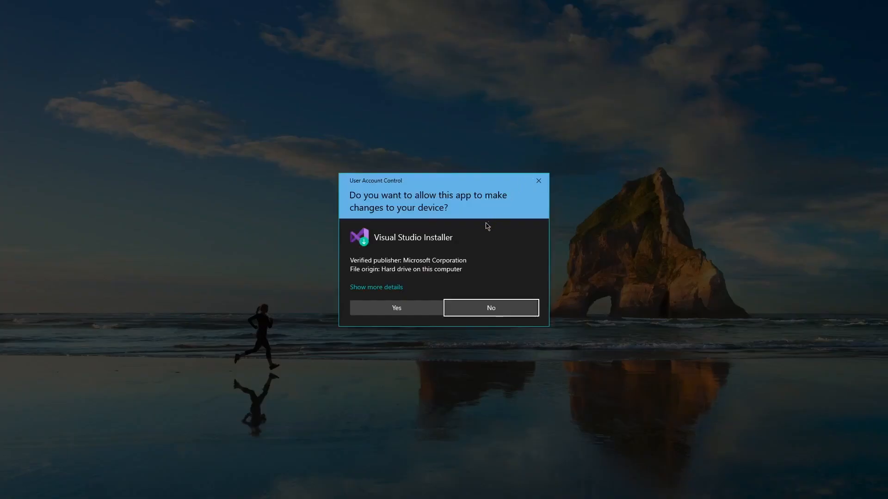
click(416, 309)
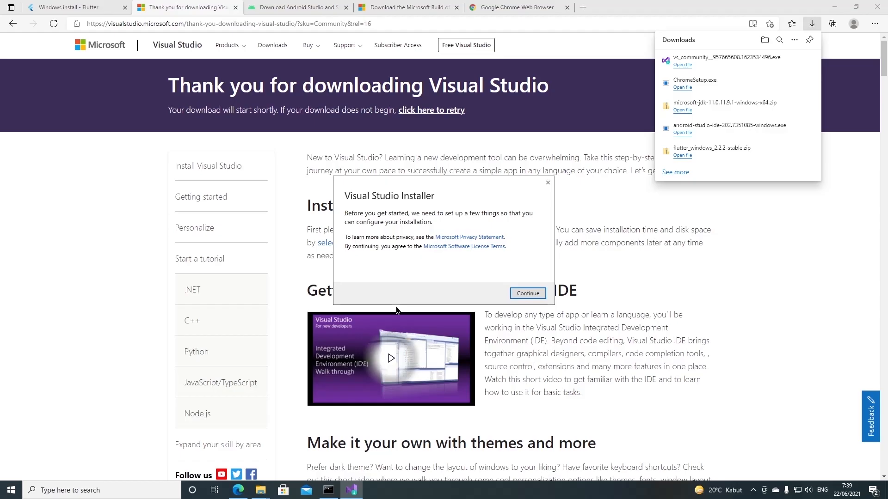
click(532, 295)
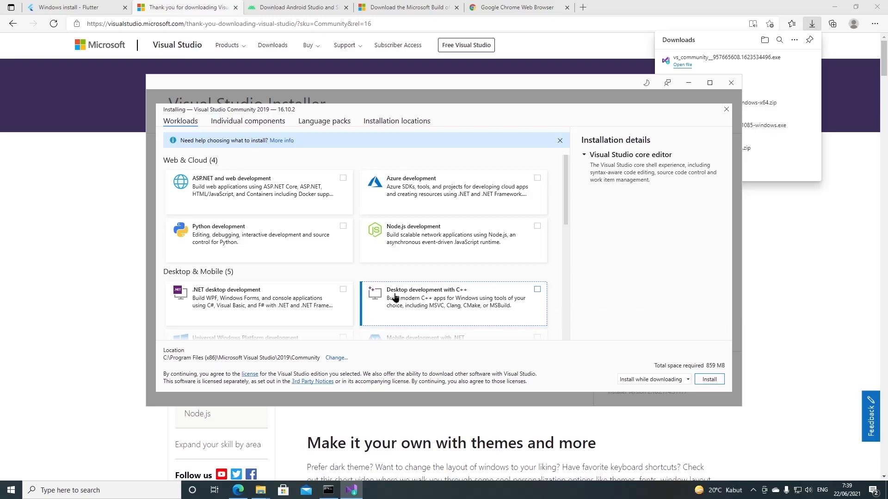
Install Visual Studio Community 2019 with the Desktop development with C++ workload, and close Visual Studio and its installer without signing in
click(535, 291)
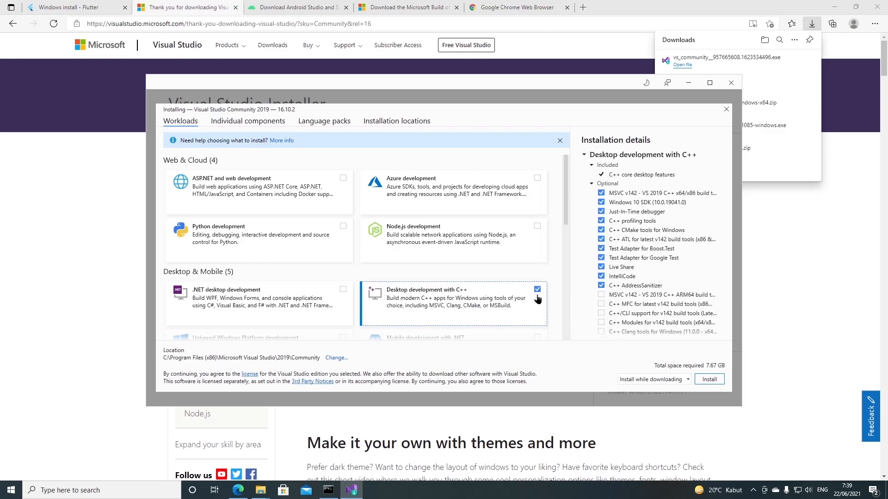
click(705, 382)
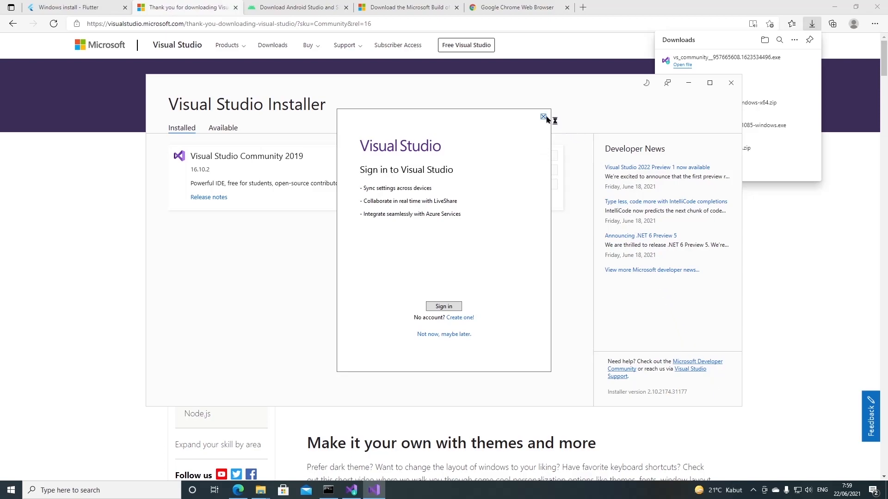
click(543, 117)
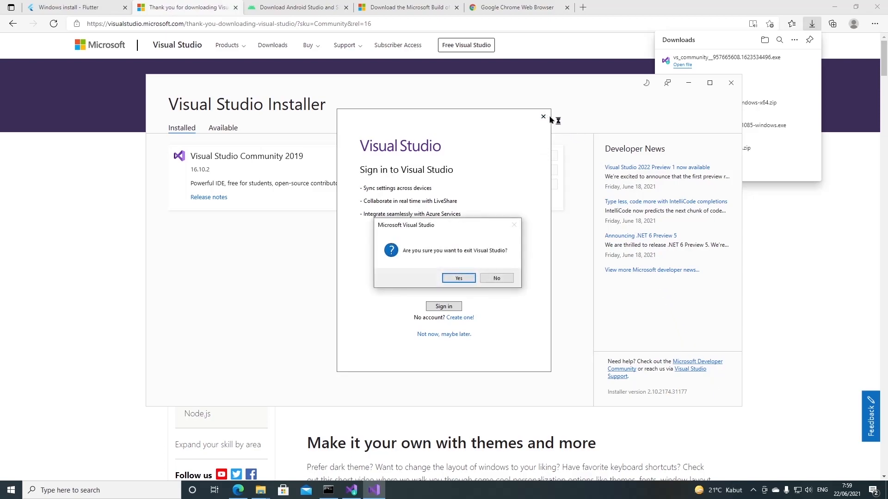
click(462, 279)
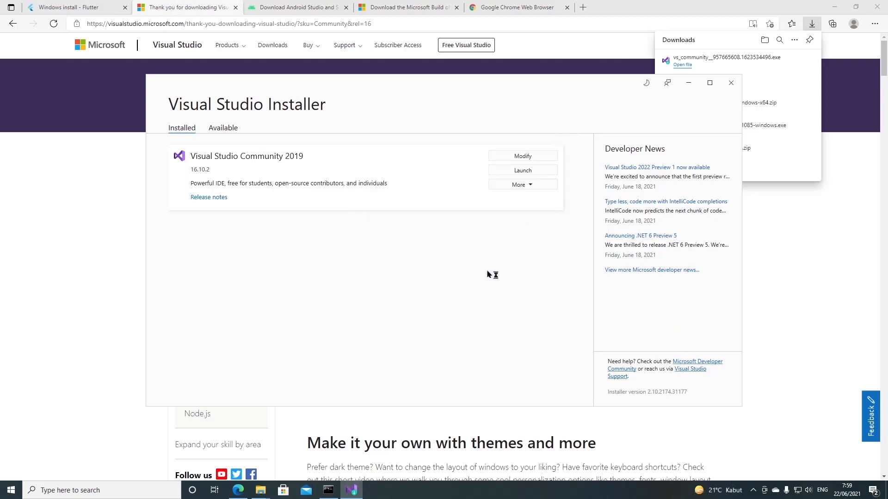
click(731, 84)
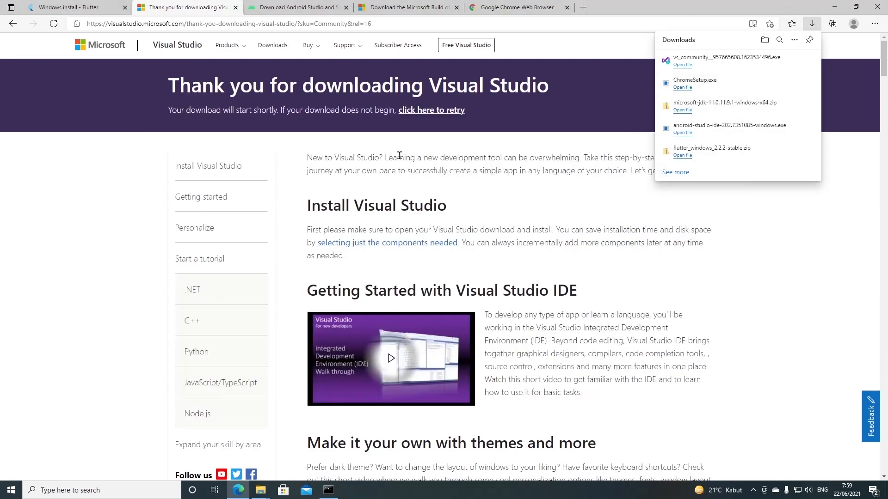
Copy flutter config --enable-windows-desktop from the Flutter install guide and run it in the Command Prompt
click(99, 7)
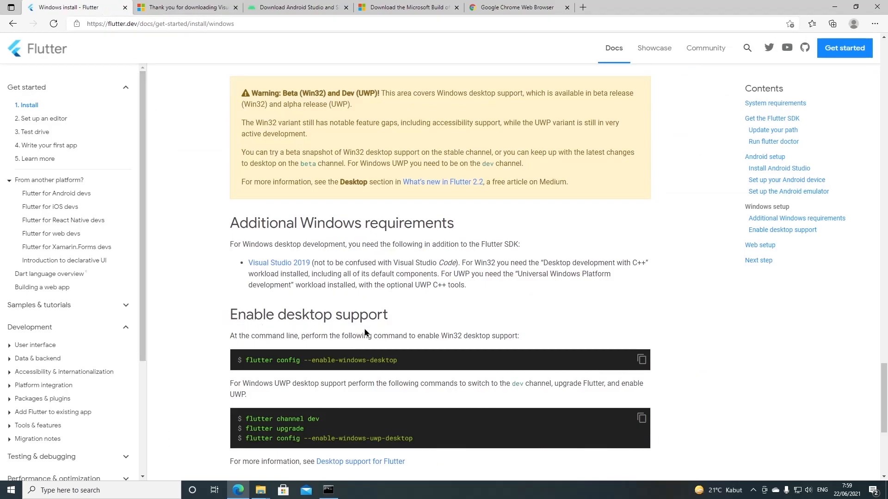
drag(245, 360, 397, 361)
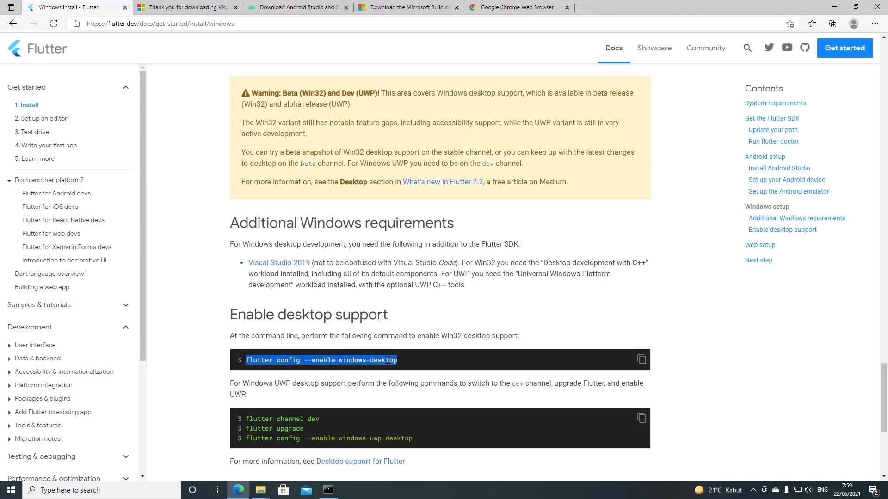
right_click(392, 360)
click(411, 205)
click(325, 497)
right_click(275, 213)
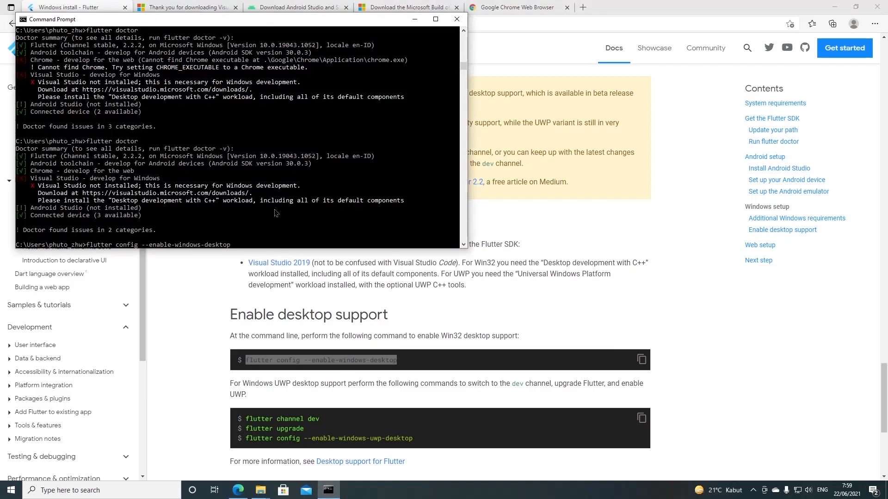
key(Return)
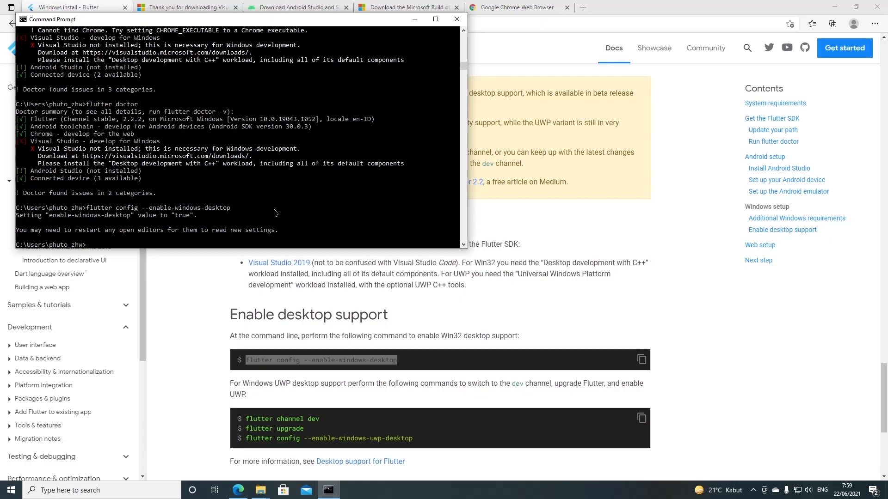
Rerun flutter doctor from the command history to check the Visual Studio setup
key(Up)
key(Up)
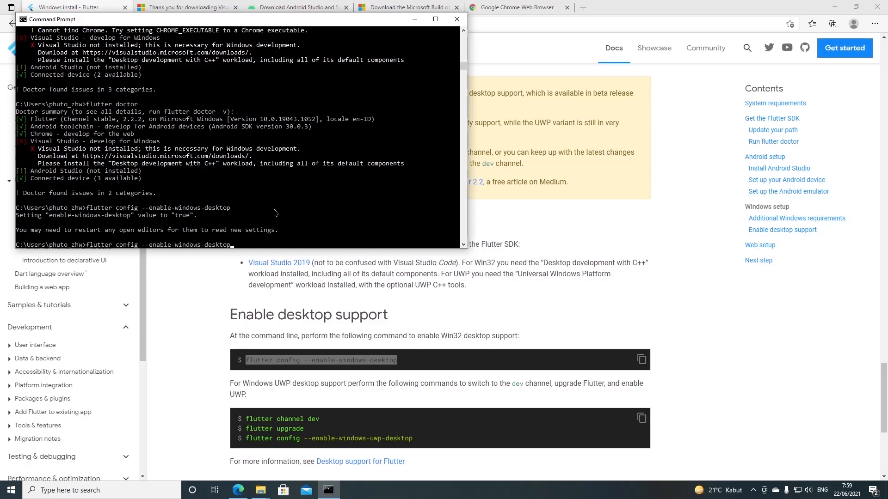
key(Return)
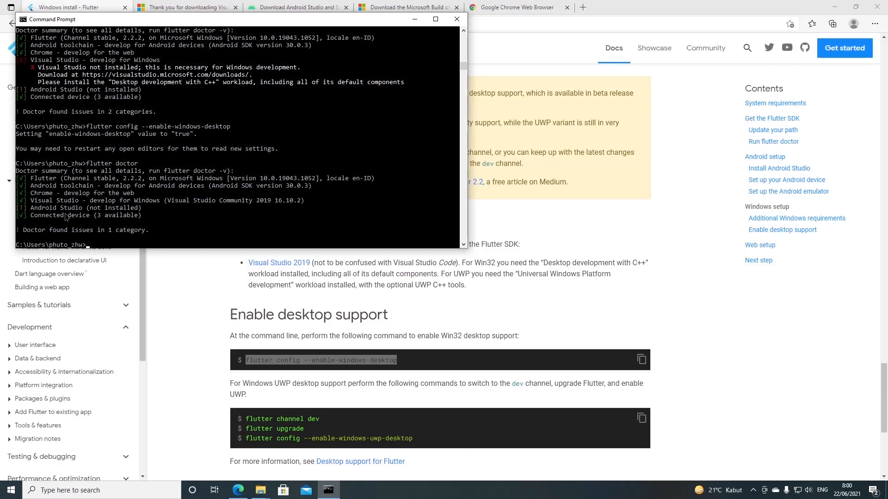
Launch Android Studio and create a new Flutter App project with the default name untitled, adding Web to the selected platforms
click(79, 490)
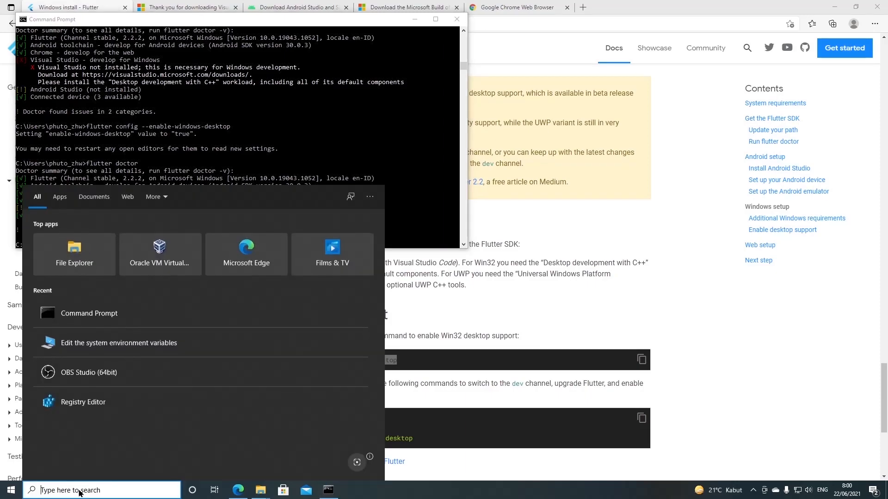
text(and)
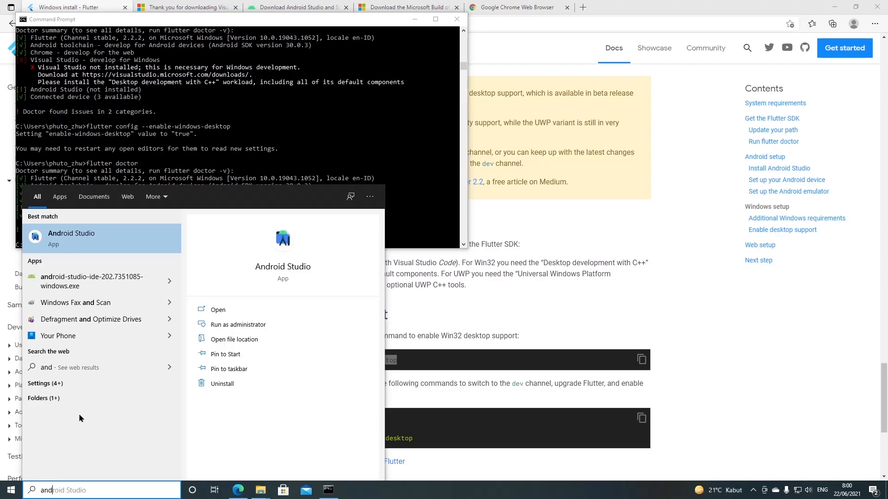
click(95, 250)
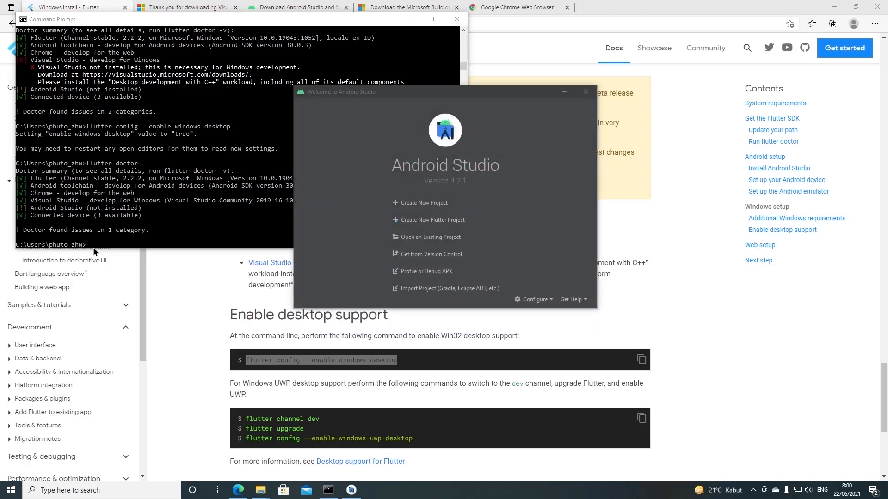
click(419, 221)
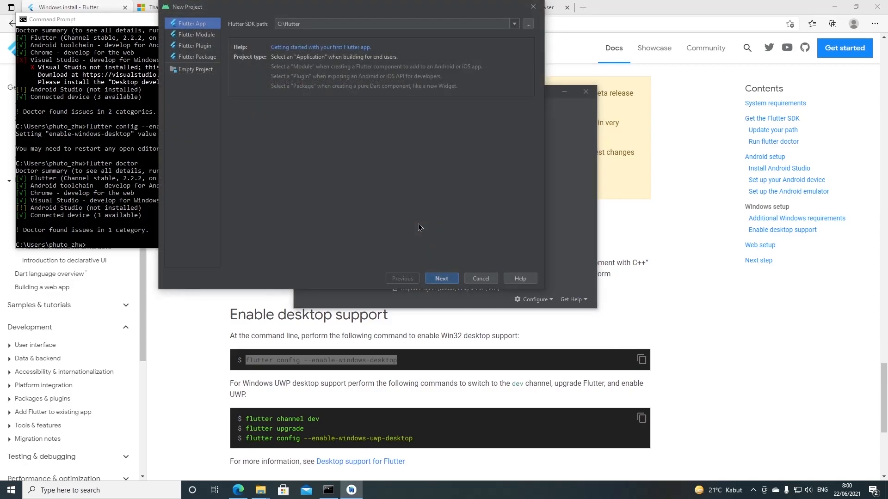
click(442, 279)
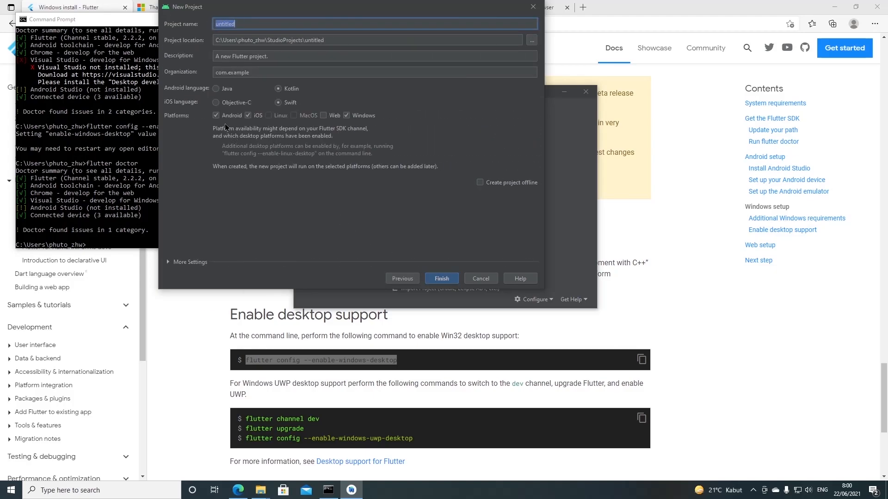
click(324, 117)
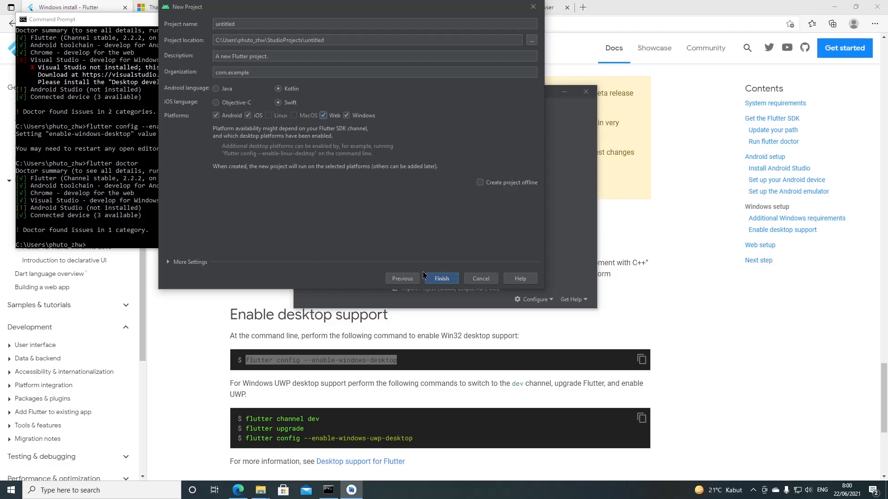
click(441, 279)
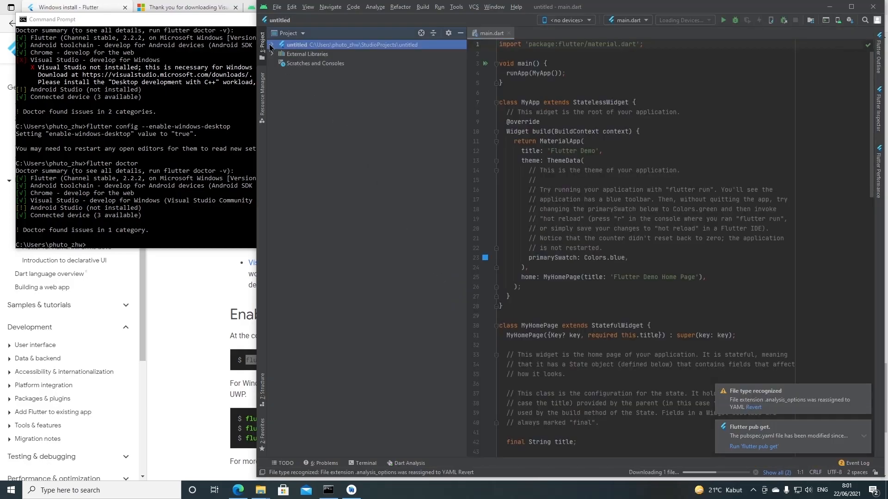
Expand the untitled project and its lib folder and open main.dart
click(272, 45)
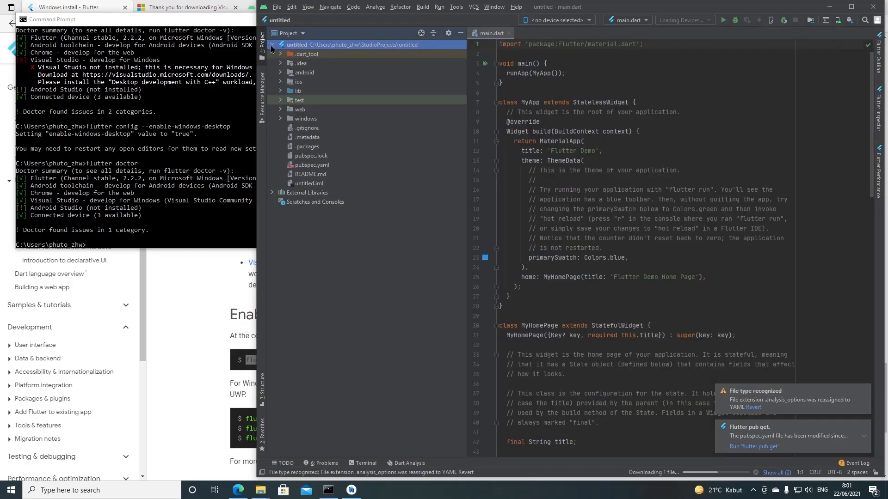
click(280, 91)
double_click(307, 99)
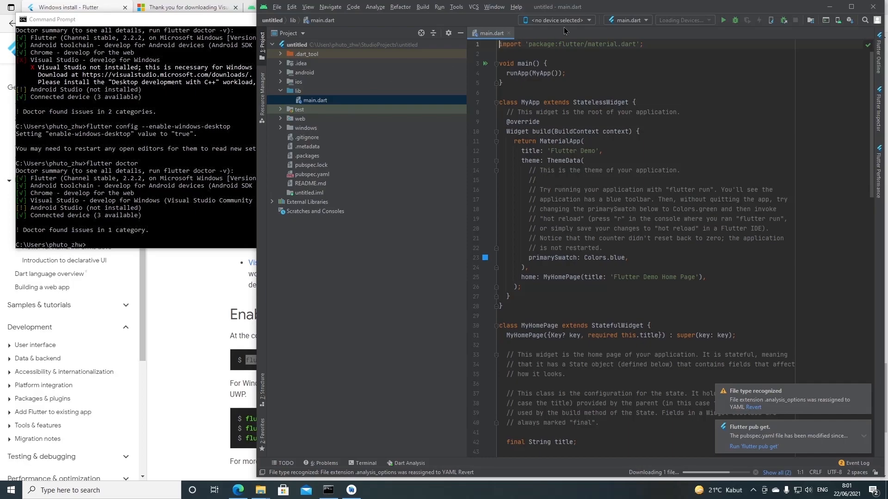
Start the Pixel 2 API 30 Android emulator, run main.dart on it, and increment the demo app's counter twice
click(592, 20)
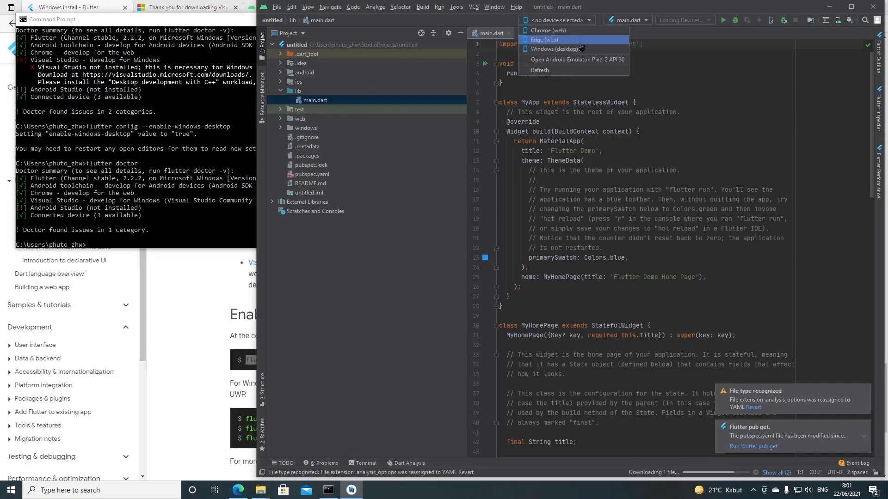
click(577, 61)
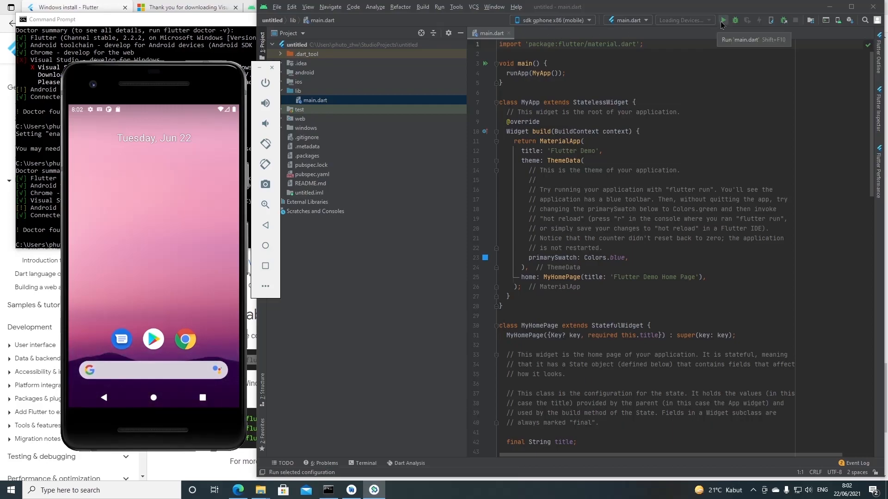
click(721, 22)
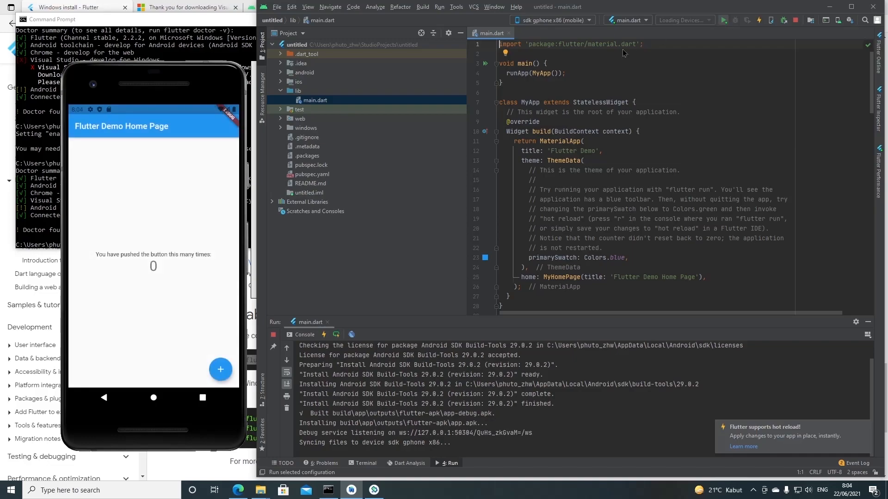
click(219, 375)
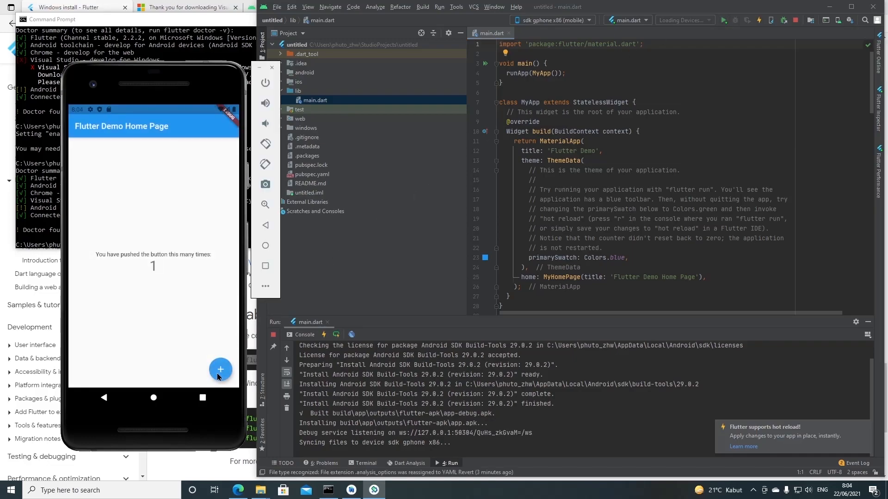
click(219, 375)
Change the theme's primarySwatch in main.dart to Colors.red and hot reload the running app
double_click(617, 258)
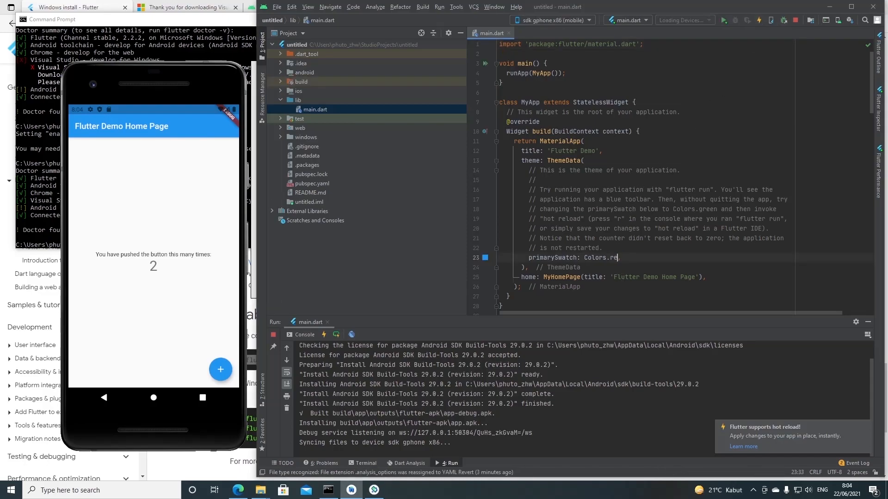
text(red)
click(670, 209)
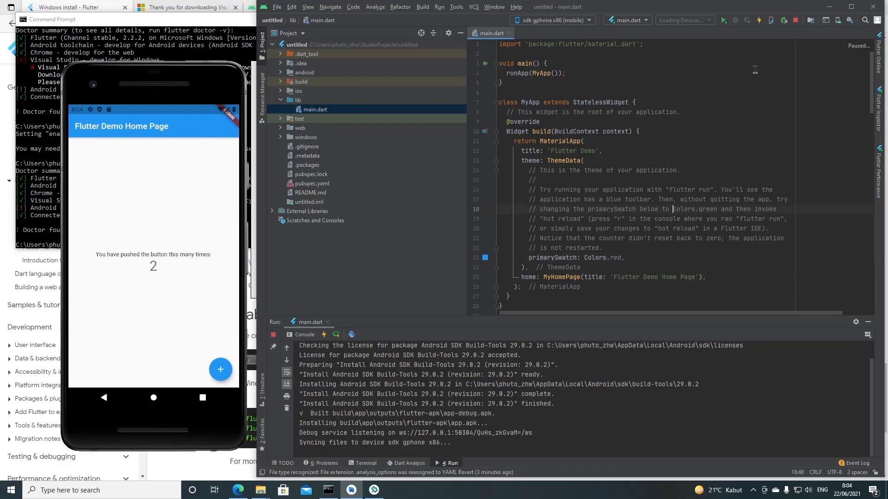
click(759, 21)
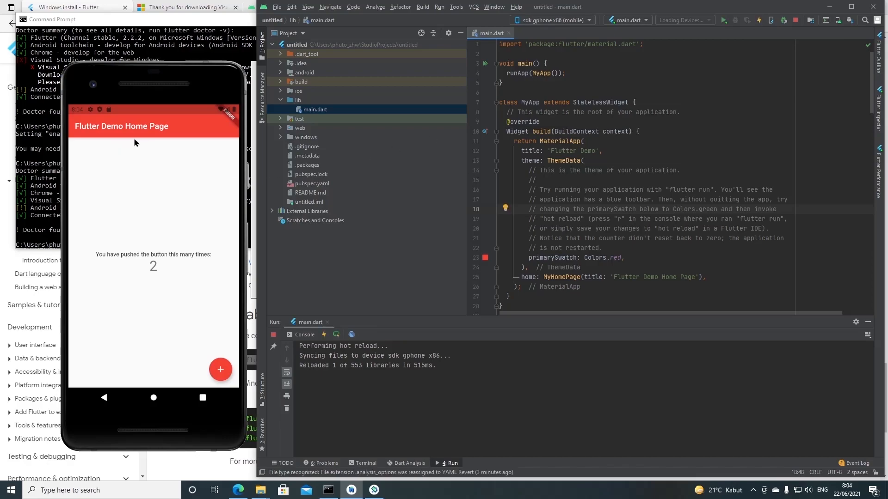
Run main.dart with Windows (desktop) as the target device and increment the demo app's counter twice
click(590, 21)
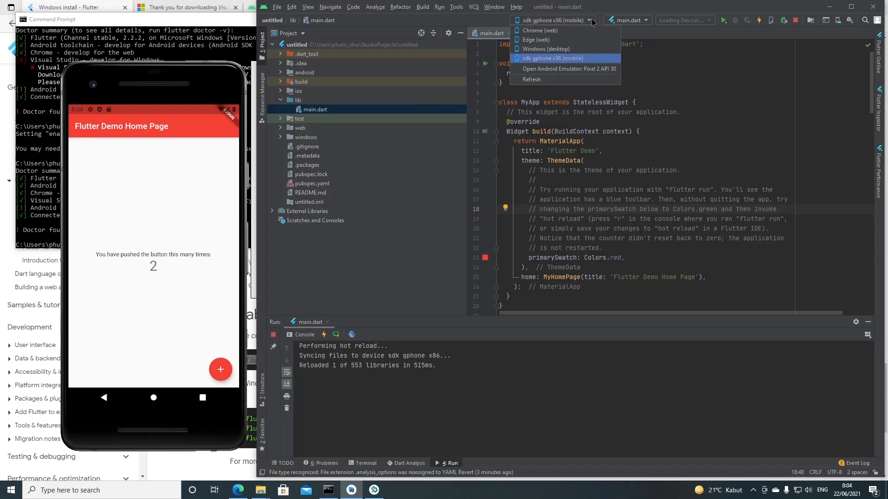
click(584, 48)
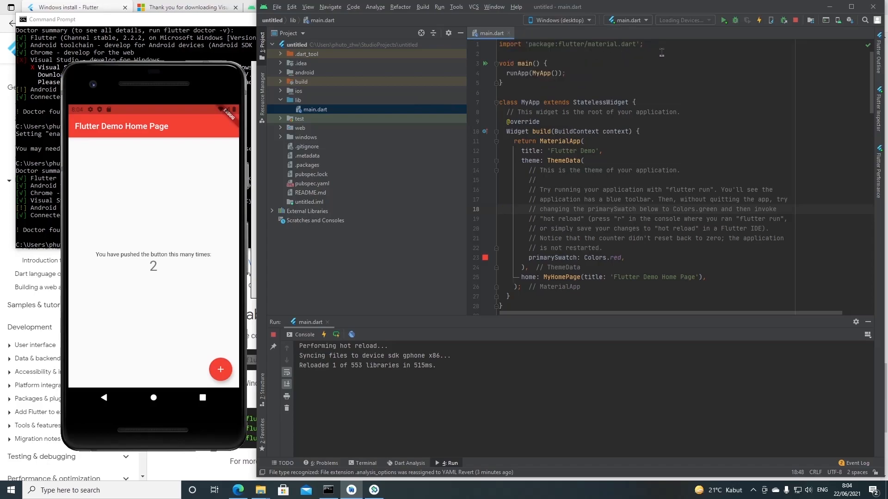
click(723, 21)
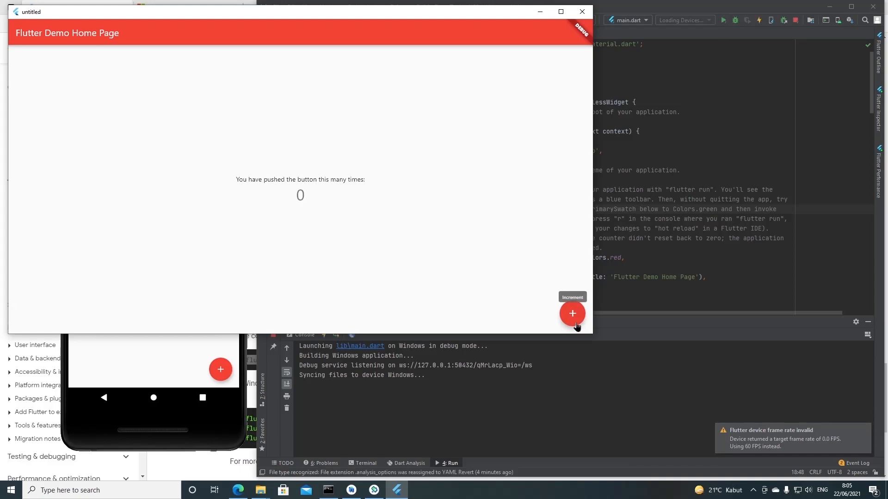
click(573, 316)
click(574, 316)
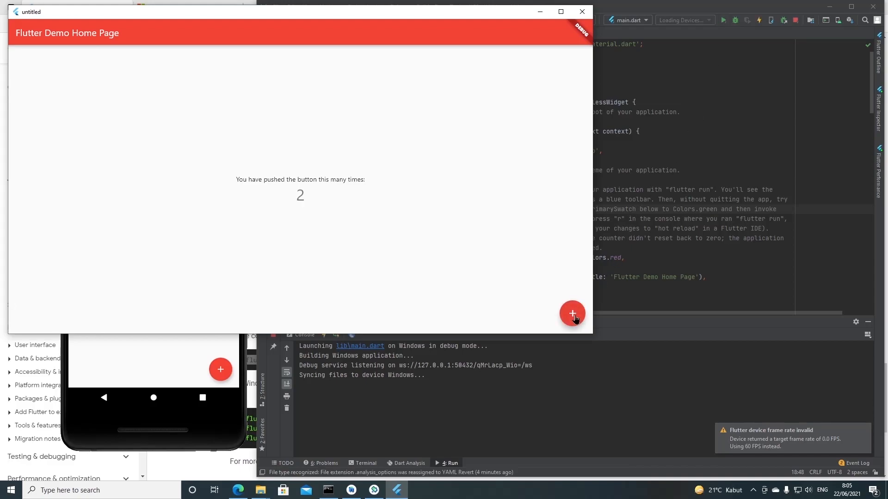
Return to Android Studio, run main.dart on Chrome (web), and increment the demo app's counter twice
click(671, 87)
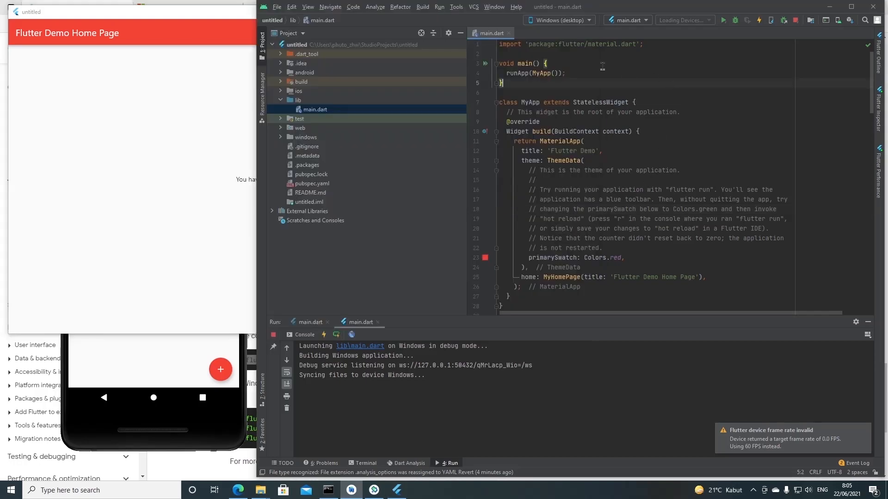
click(587, 22)
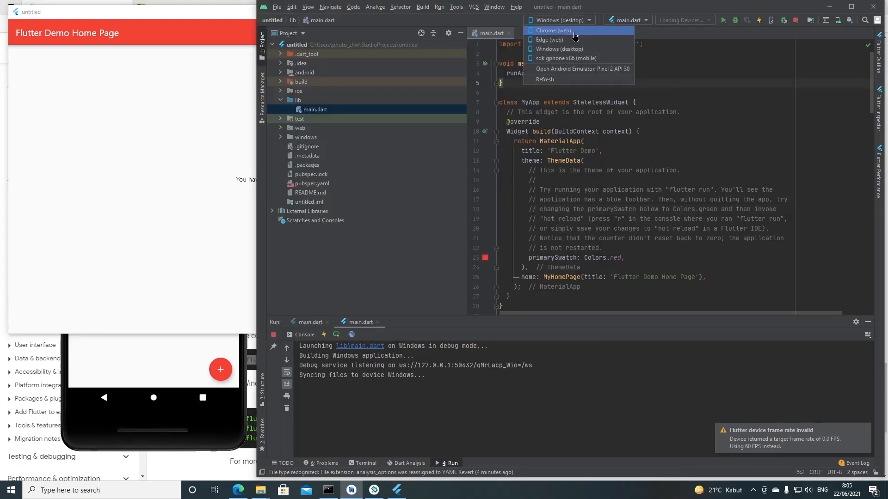
click(550, 33)
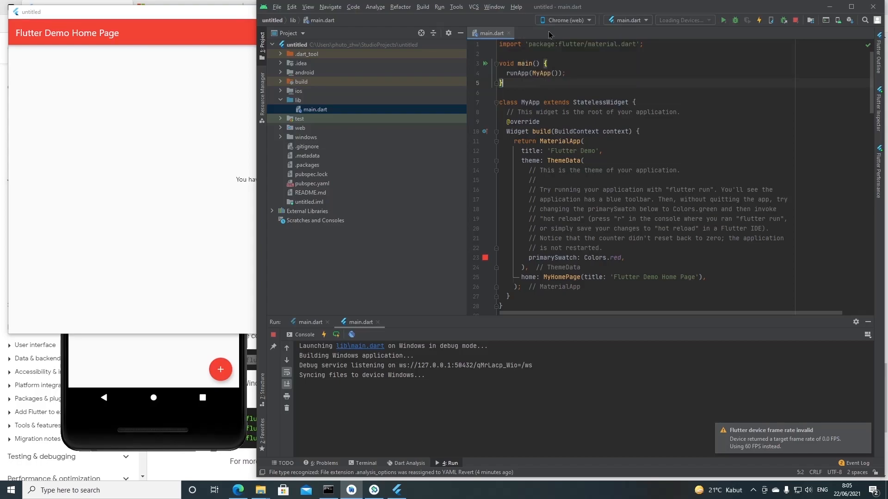
click(721, 22)
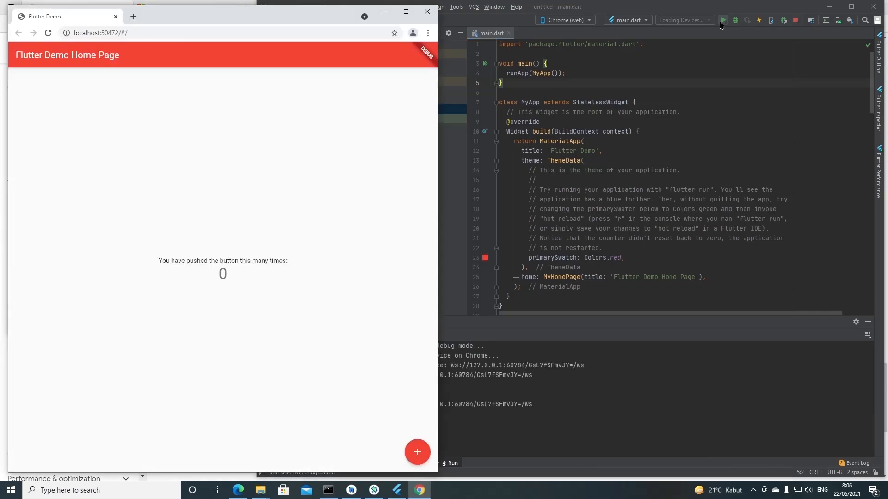
click(416, 445)
click(414, 452)
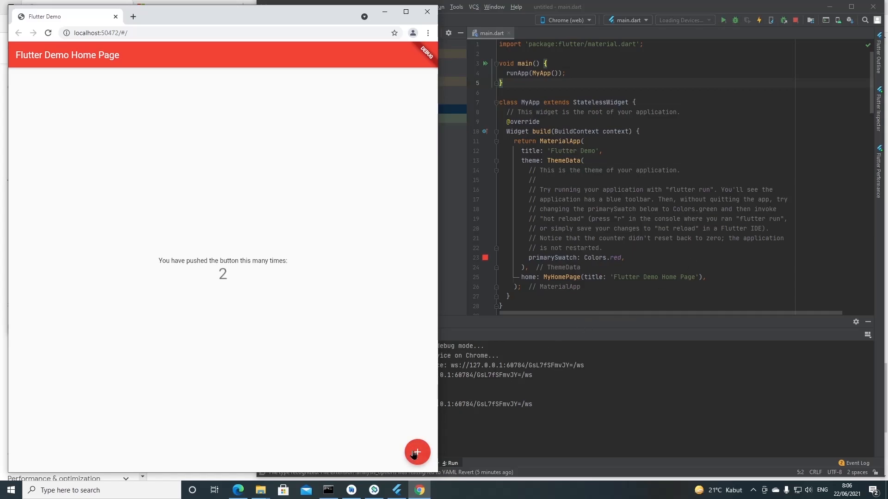
Run main.dart on Edge (web), decline the browser's profile sync, and increment the demo app's counter twice
click(589, 20)
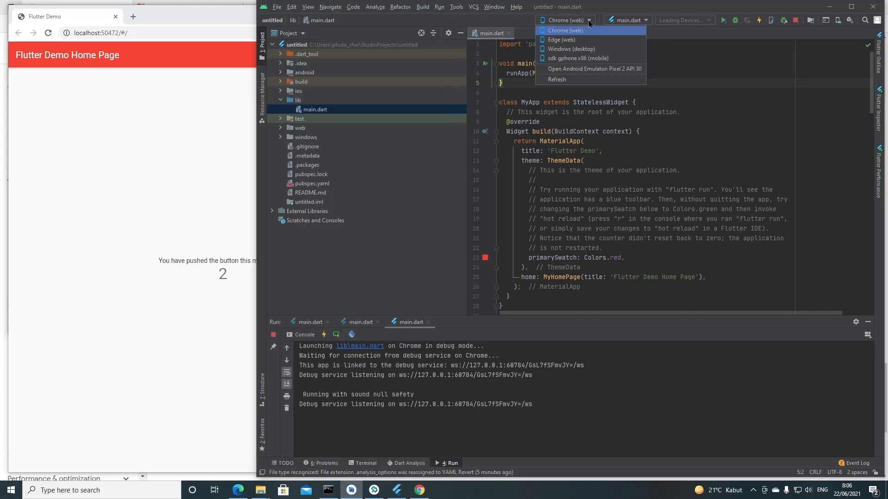
click(586, 40)
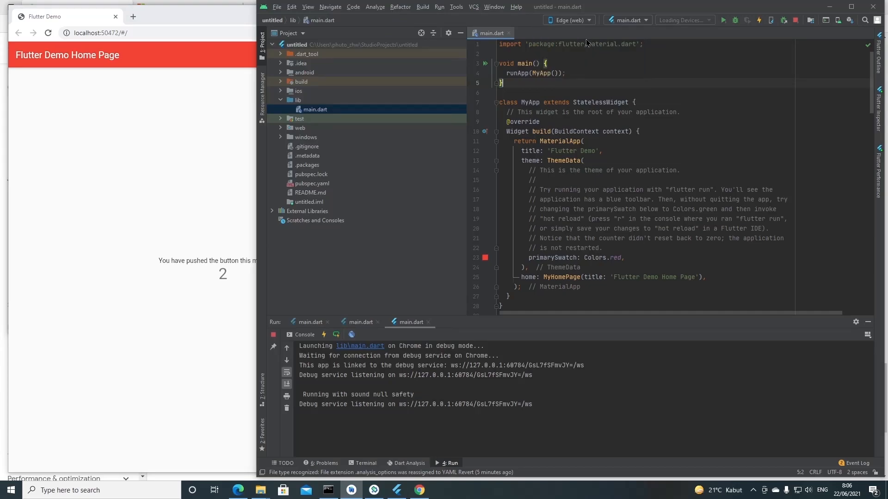
click(723, 21)
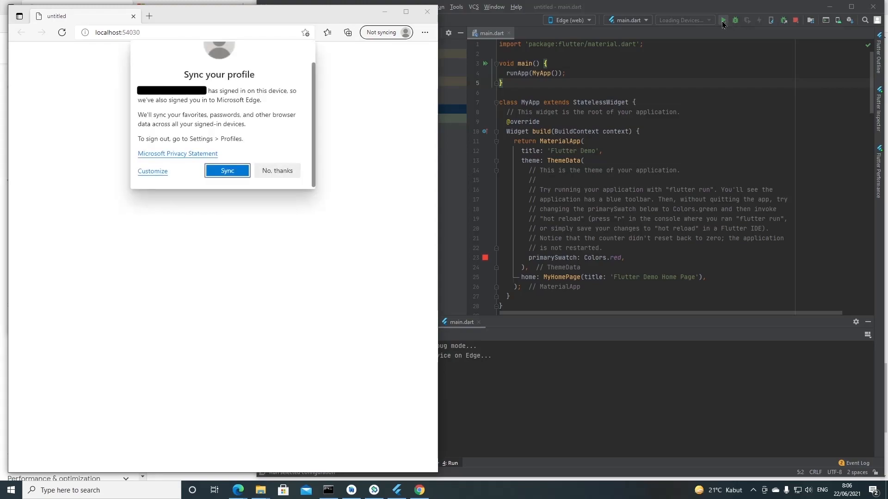
click(283, 171)
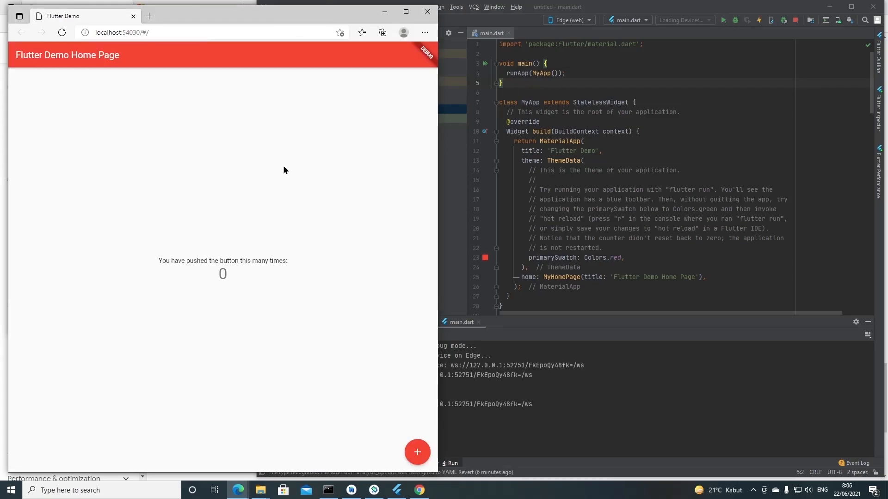
click(418, 451)
click(419, 450)
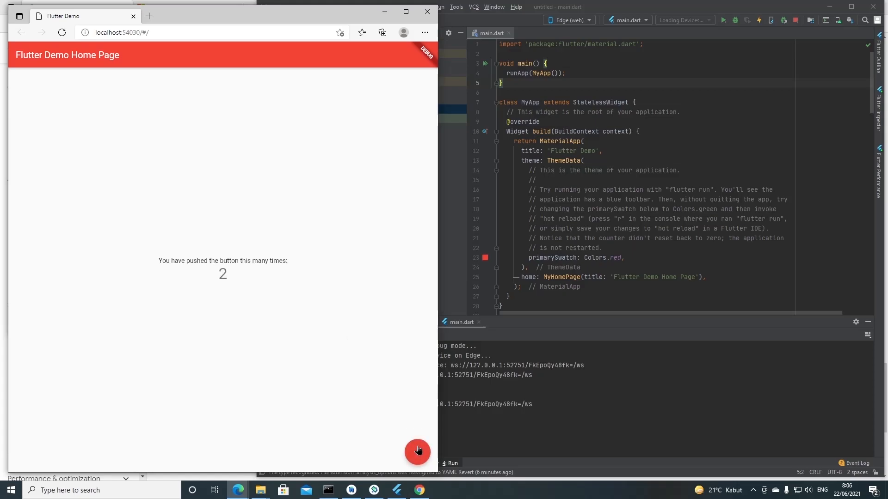